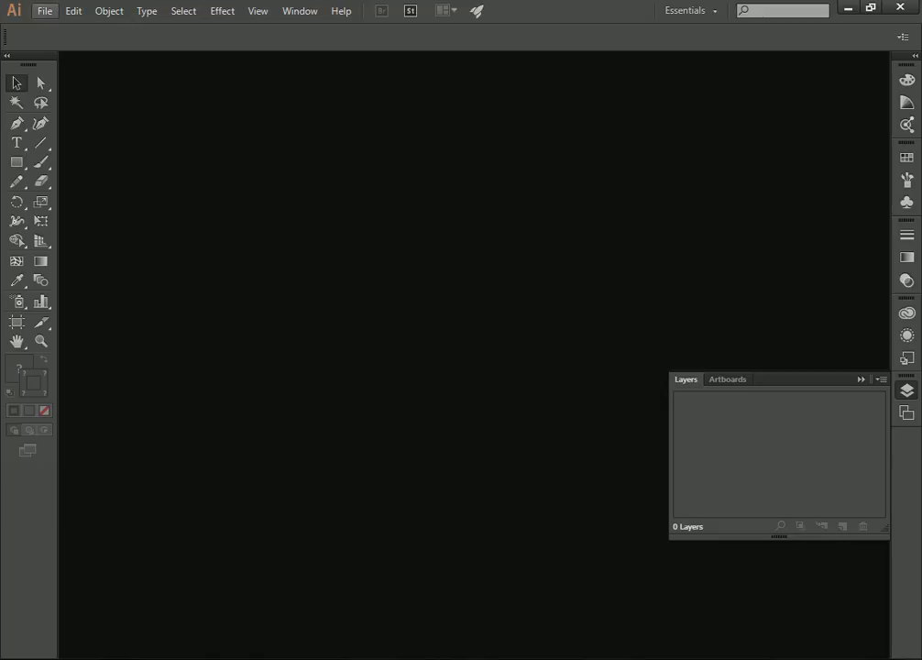
# Create a new document with its units in inches, 36 in wide and 24 in high.
pyautogui.click(49, 18)
pyautogui.click(66, 31)
pyautogui.moveTo(249, 28); pyautogui.dragTo(402, 119)
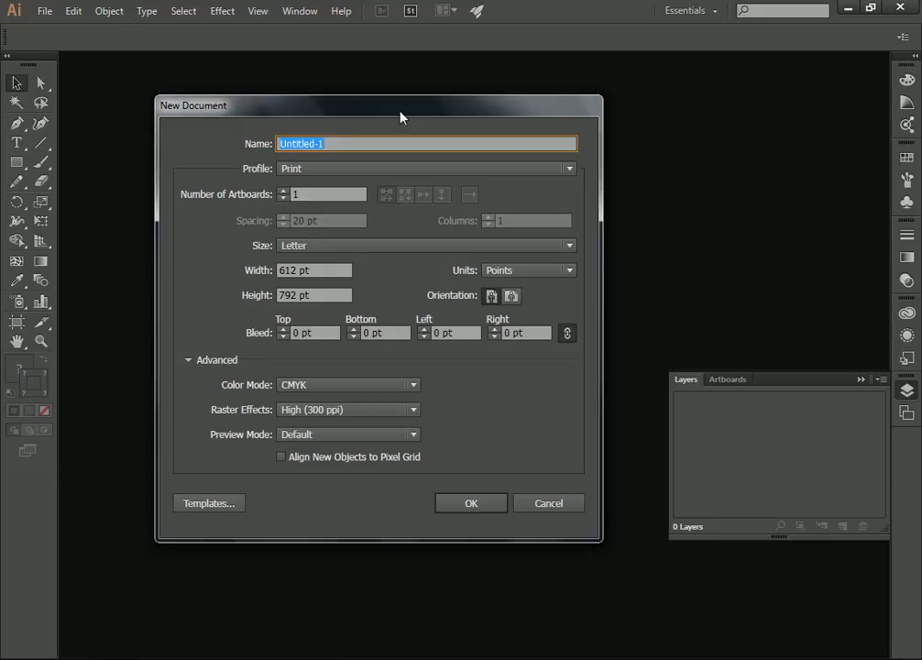
pyautogui.click(528, 270)
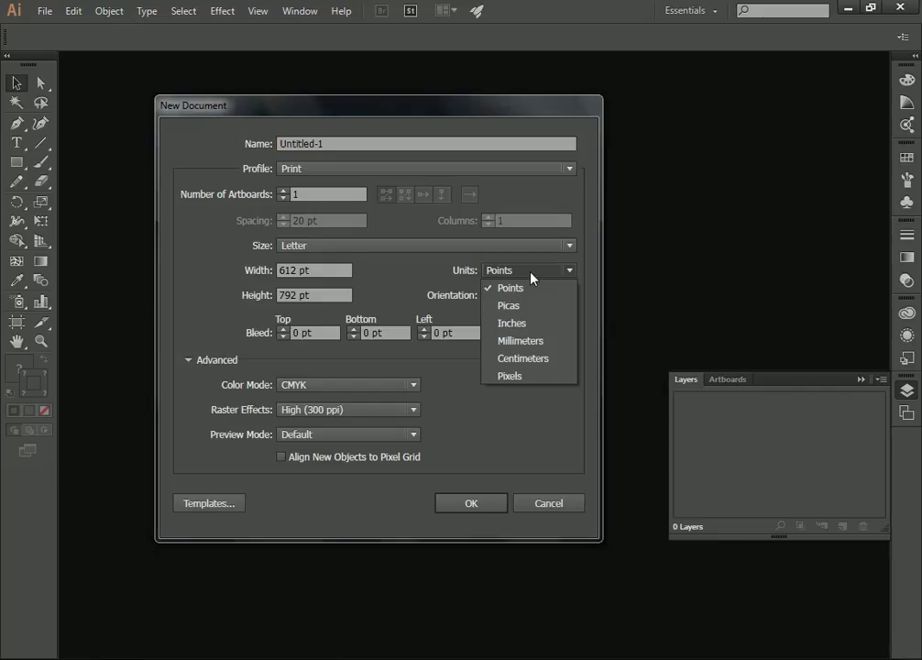
pyautogui.click(513, 321)
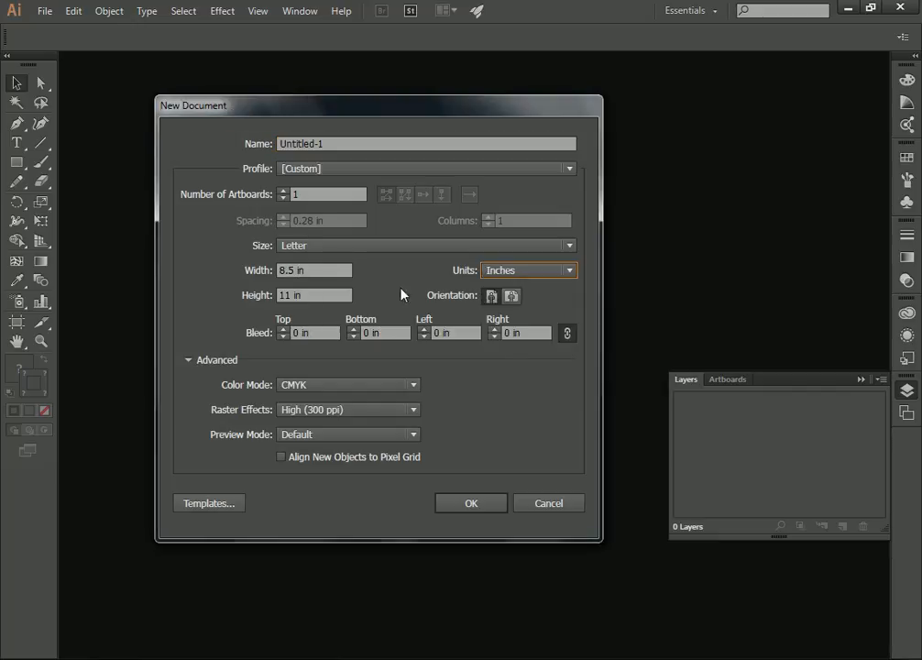
pyautogui.click(317, 268)
pyautogui.moveTo(317, 268); pyautogui.dragTo(220, 290)
pyautogui.write('36')
pyautogui.click(316, 295)
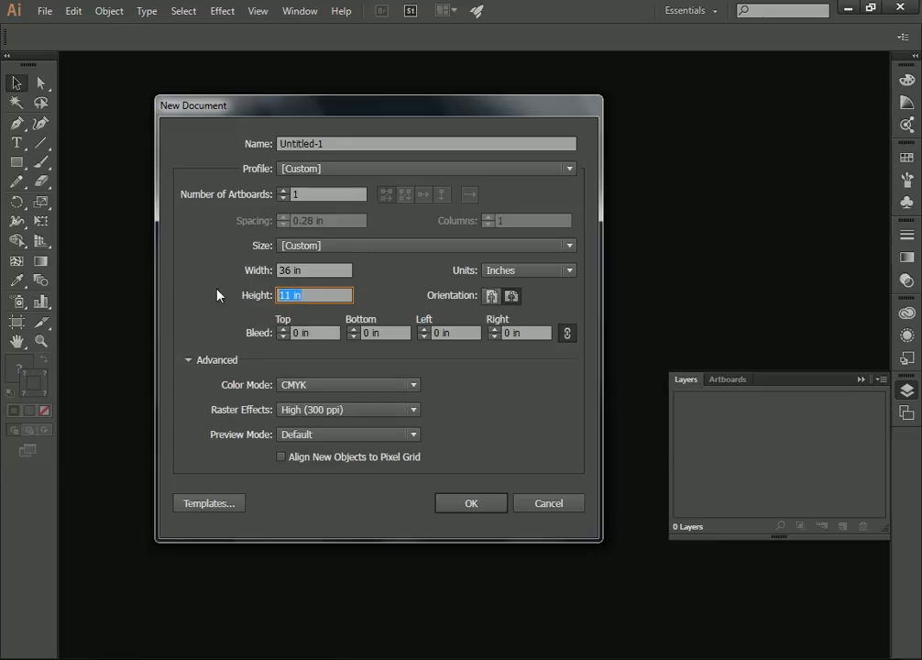
pyautogui.write('24')
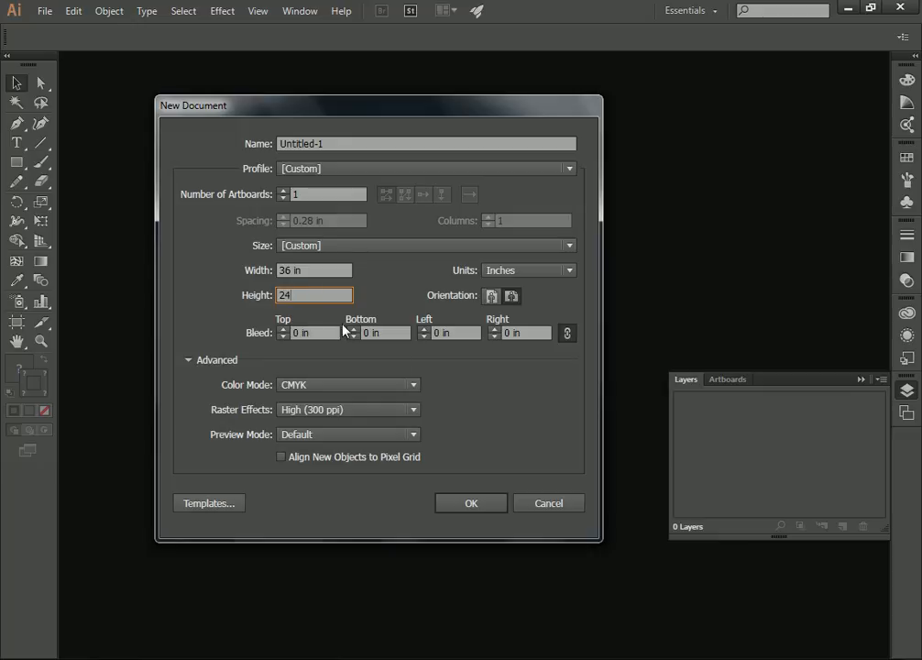
pyautogui.click(478, 508)
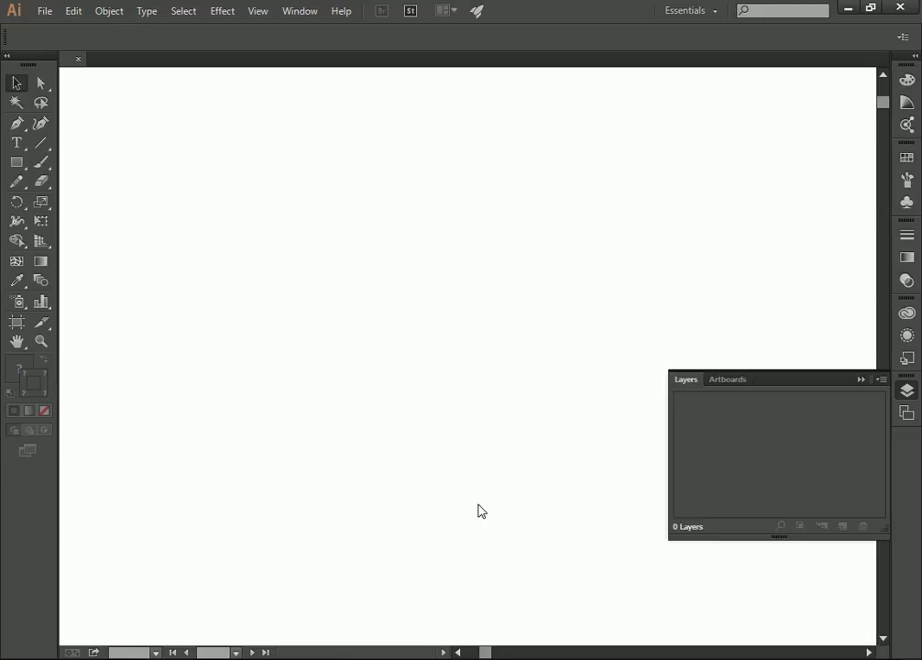
pyautogui.rightClick(246, 193)
pyautogui.click(309, 282)
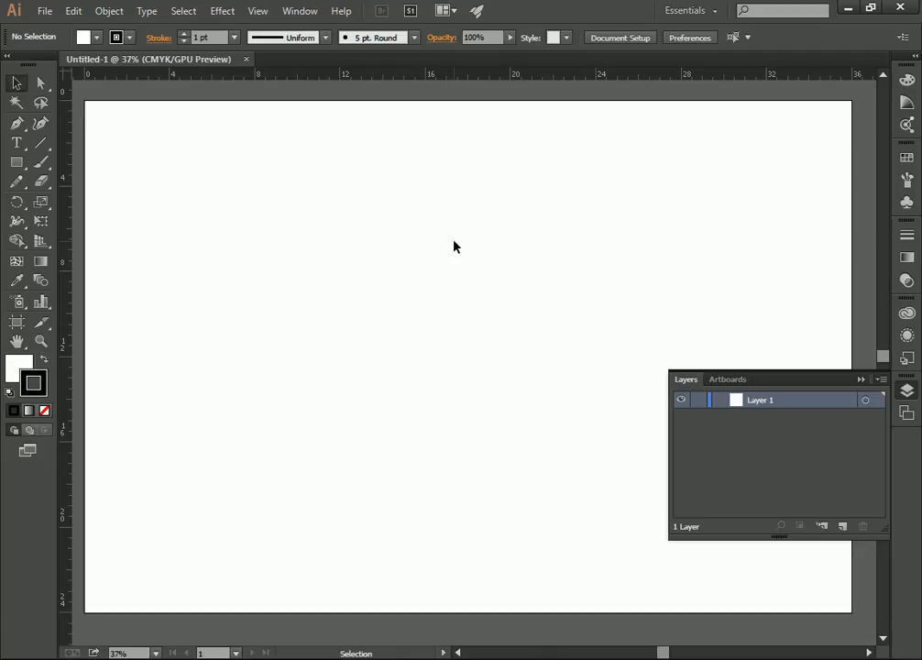
# Try to place South Elev.AI from the Elevation Print folder into the blank document.
pyautogui.click(44, 11)
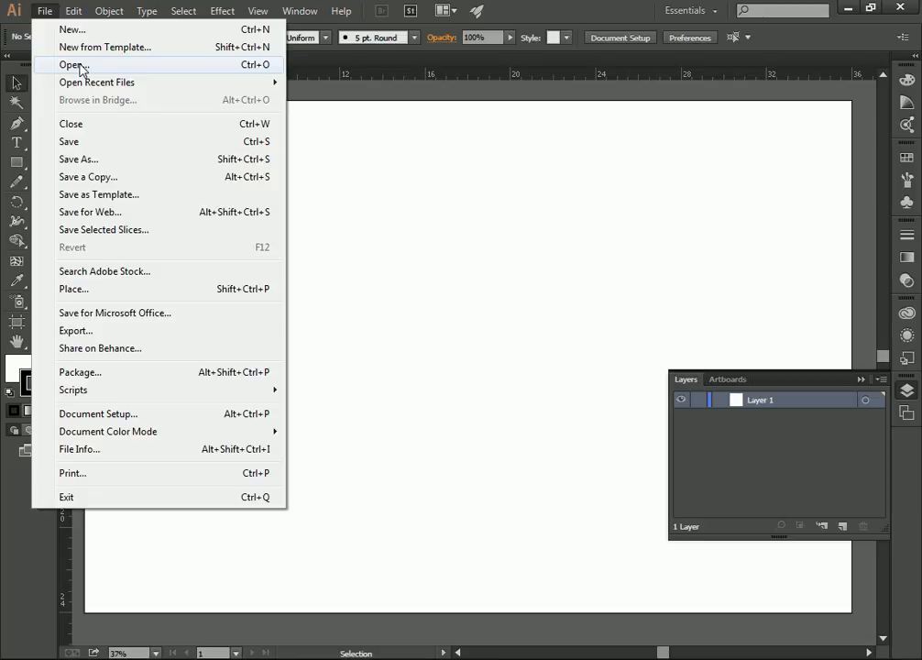
pyautogui.click(108, 295)
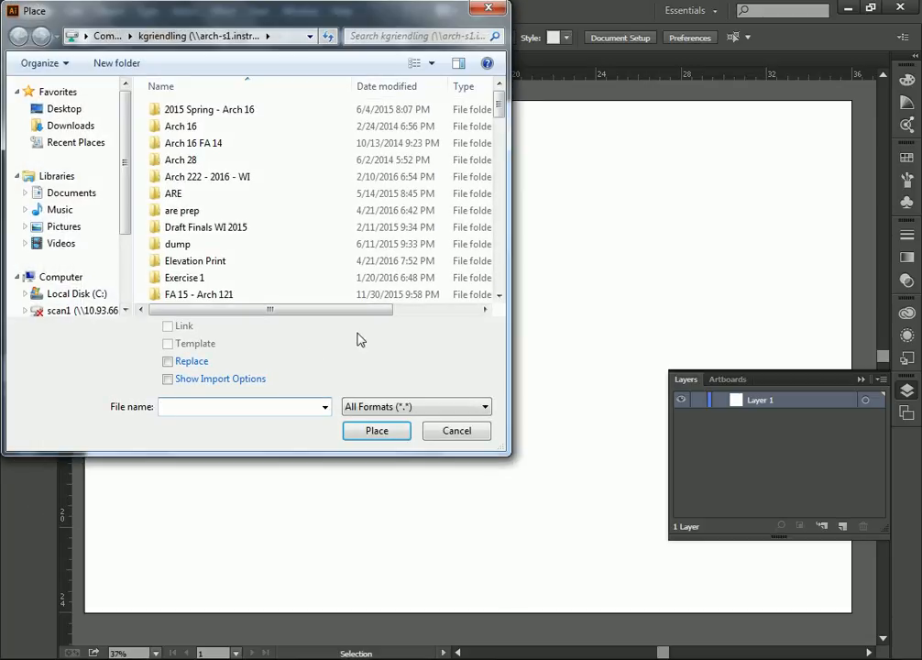
pyautogui.moveTo(503, 117); pyautogui.dragTo(502, 180)
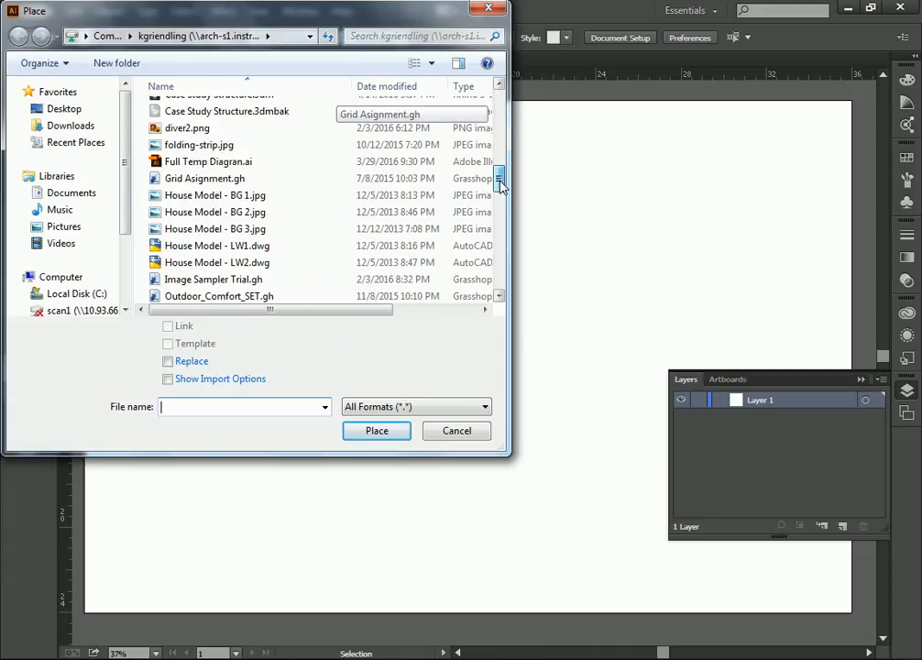
pyautogui.click(262, 195)
pyautogui.scroll(8, 258, 195)
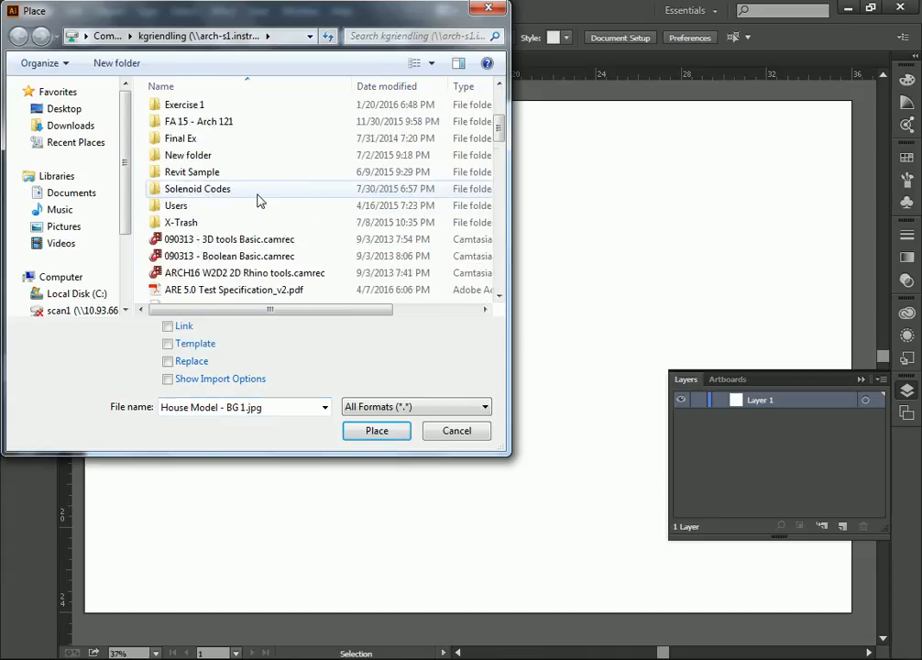
pyautogui.doubleClick(201, 192)
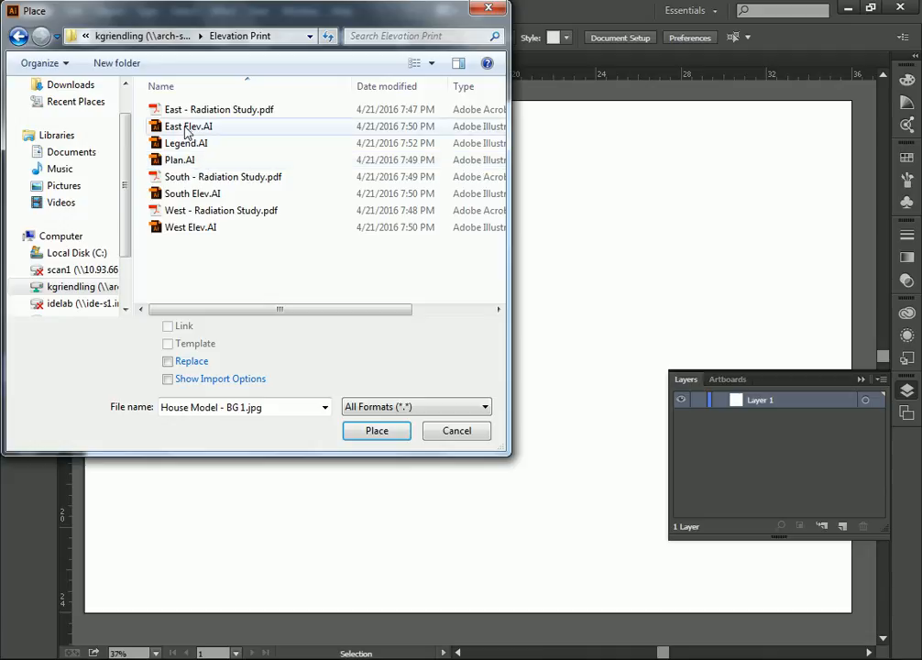
pyautogui.click(193, 194)
pyautogui.click(373, 432)
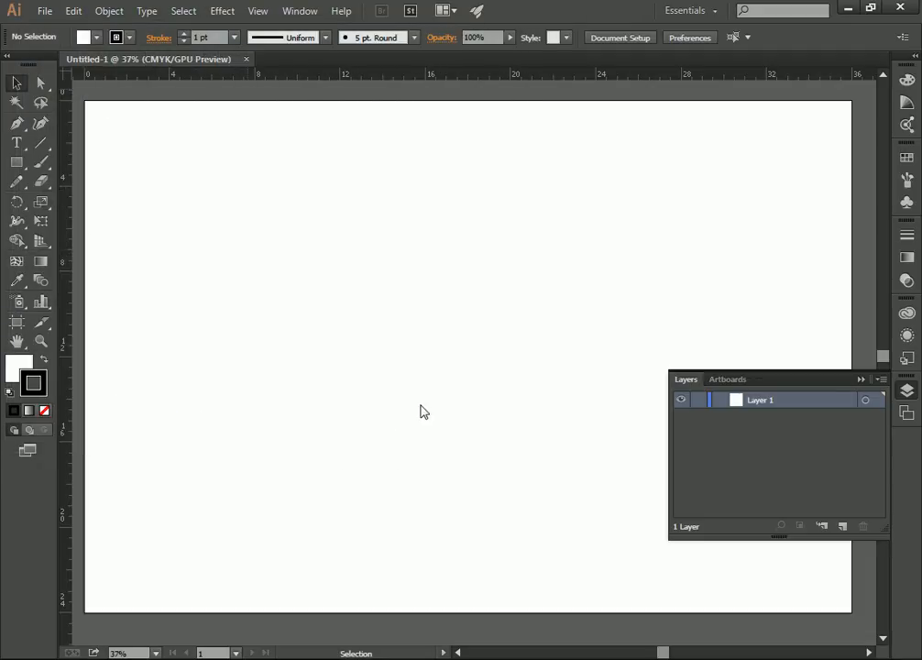
# Copy all the linework from the converted Plan drawing and paste it into Untitled-1.
pyautogui.click(578, 358)
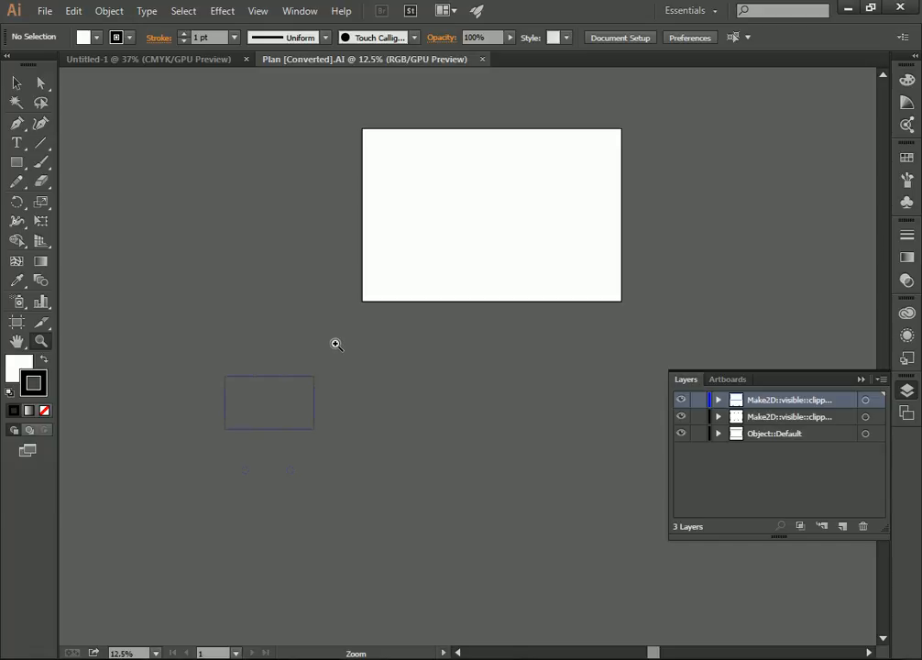
pyautogui.click(34, 91)
pyautogui.click(17, 87)
pyautogui.click(192, 66)
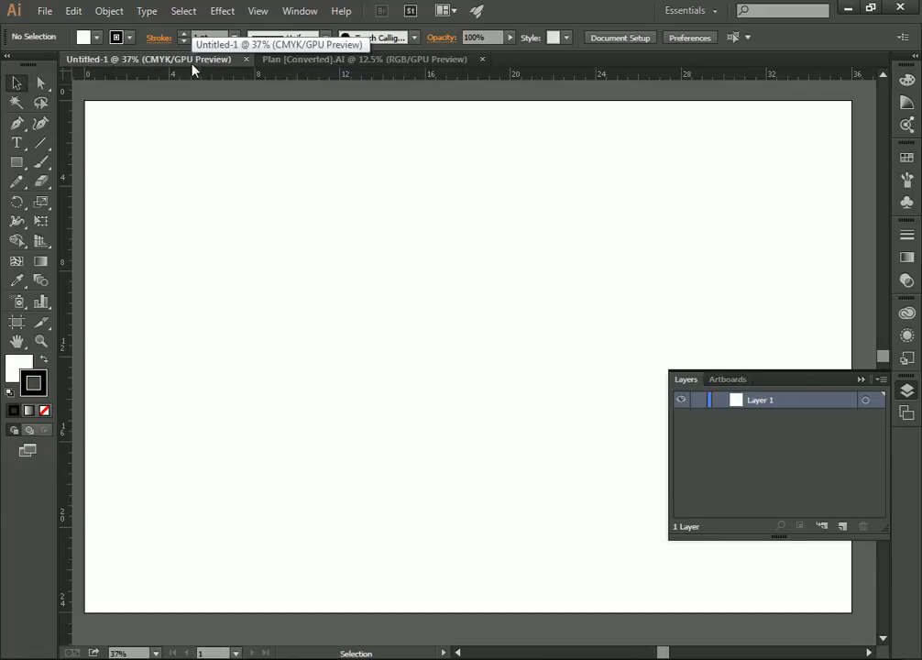
pyautogui.click(284, 62)
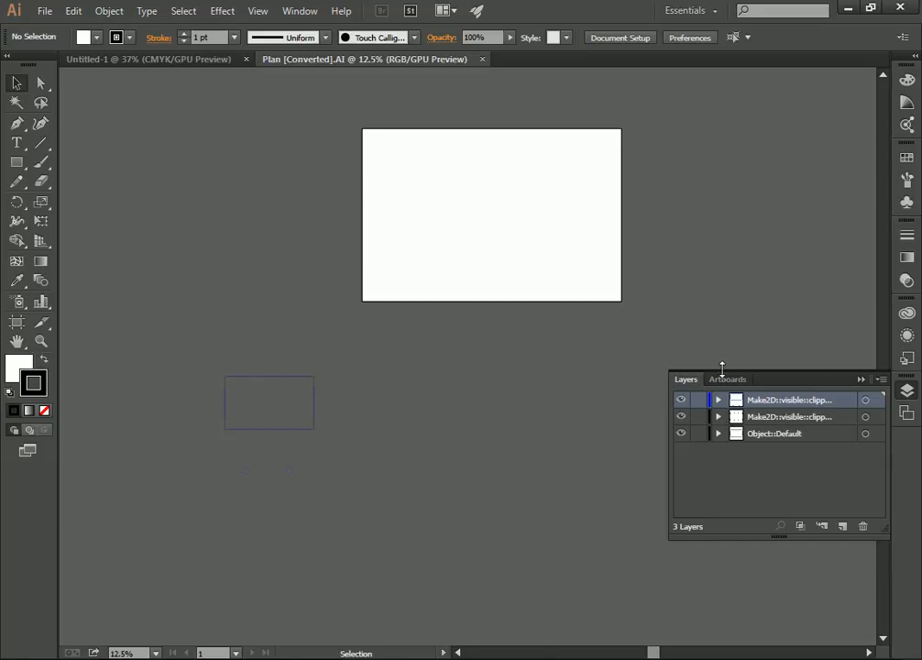
pyautogui.moveTo(423, 342); pyautogui.dragTo(184, 518)
pyautogui.hotkey('ctrl', 'c')
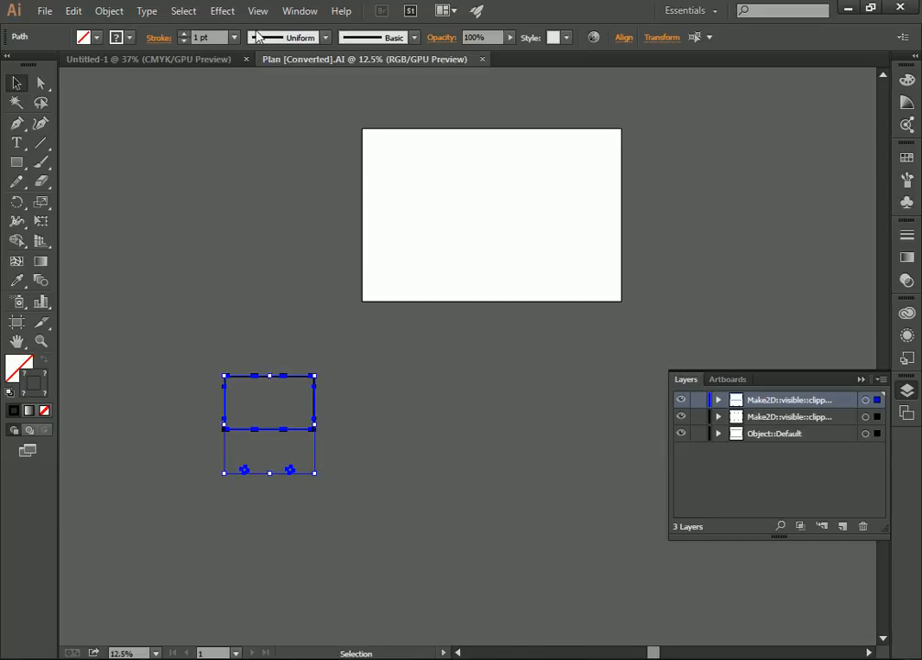
pyautogui.click(199, 59)
pyautogui.hotkey('ctrl', 'v')
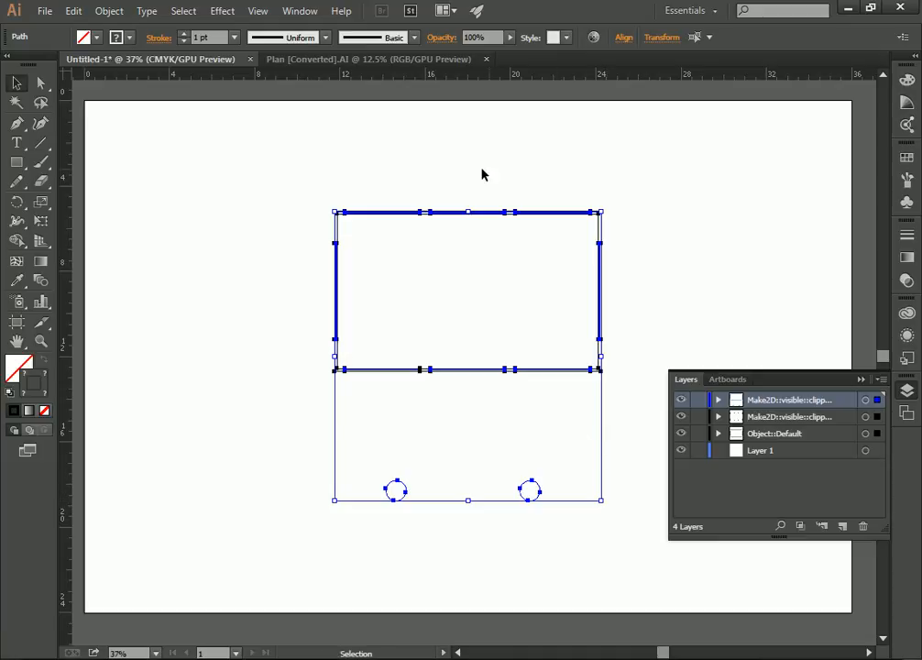
# Open the Calculator, divide 50 by 4, and switch back to Illustrator.
pyautogui.press('super')
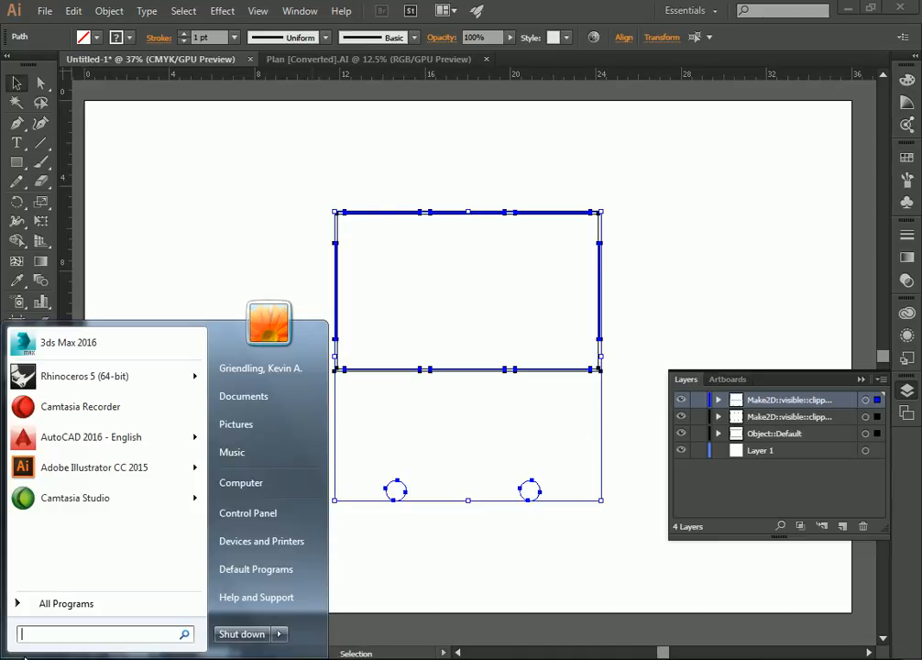
pyautogui.click(78, 602)
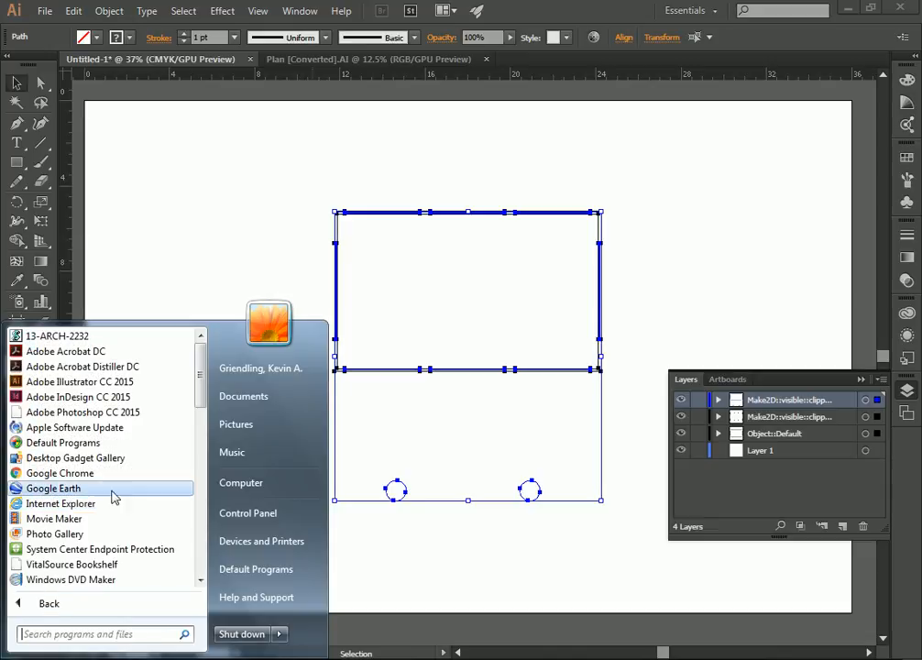
pyautogui.click(117, 633)
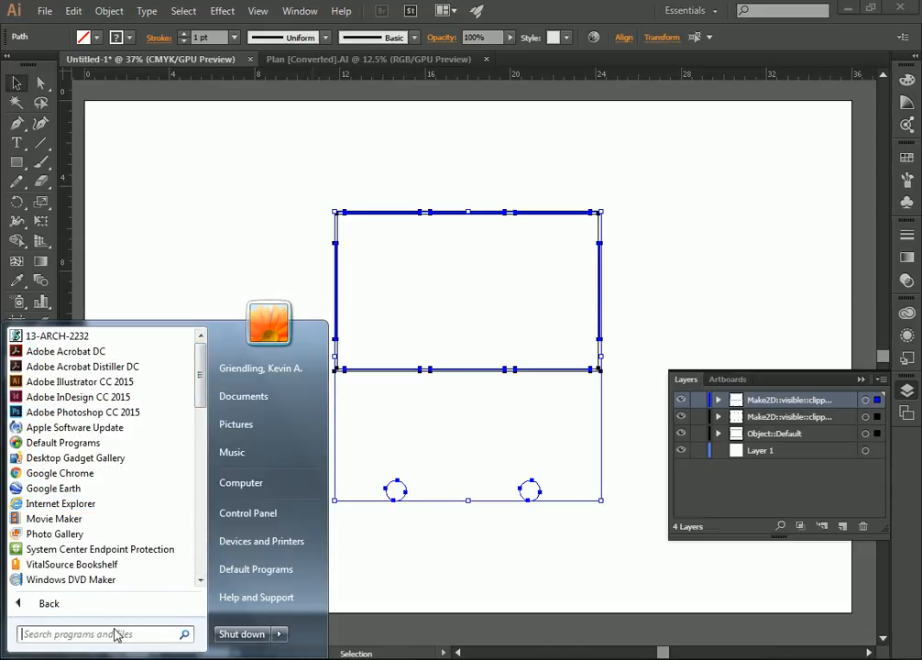
pyautogui.write('calc')
pyautogui.click(69, 372)
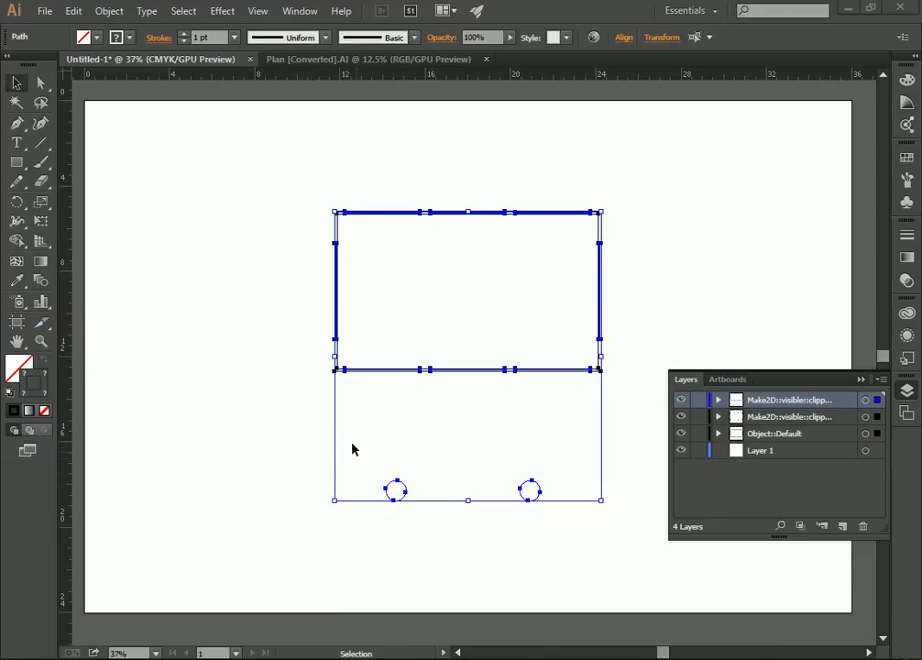
pyautogui.write('50')
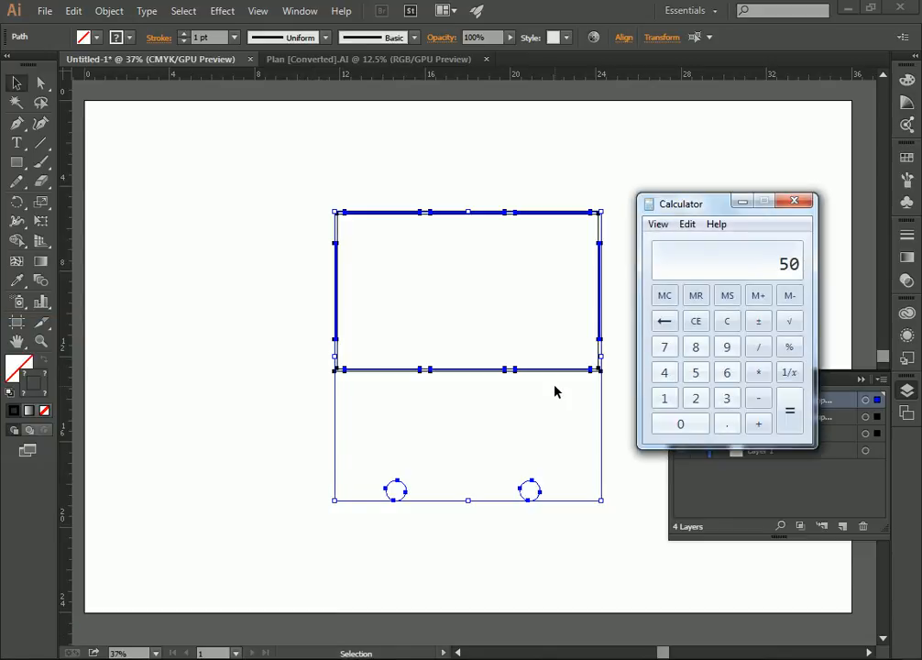
pyautogui.write('/4')
pyautogui.press('Return')
pyautogui.hotkey('alt', 'Tab')
# Move the pasted plan linework into the upper-left corner of the artboard and deselect it.
pyautogui.moveTo(558, 213); pyautogui.dragTo(318, 111)
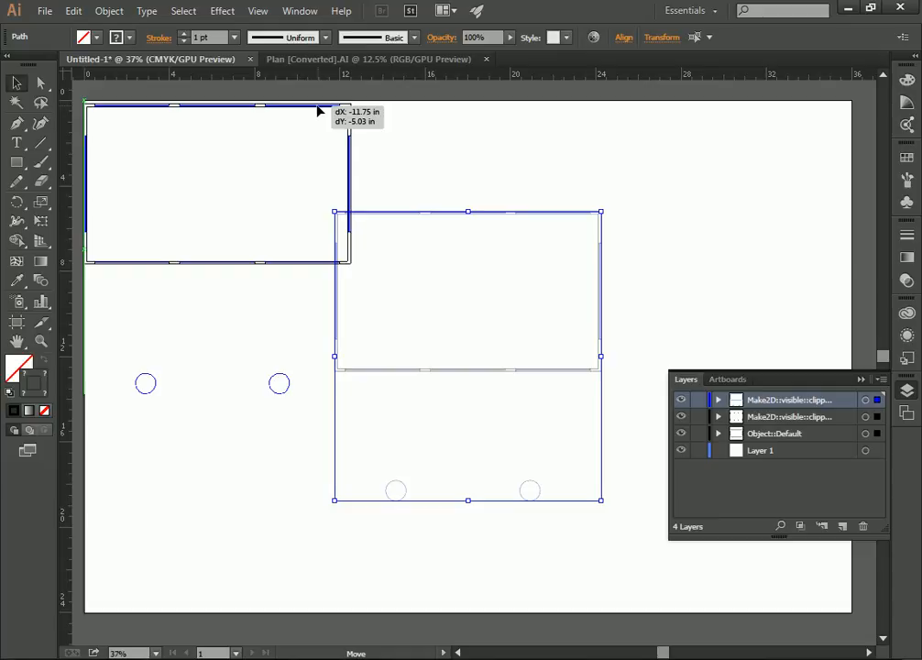
pyautogui.moveTo(318, 110); pyautogui.dragTo(318, 112)
pyautogui.scroll(3, 344, 191)
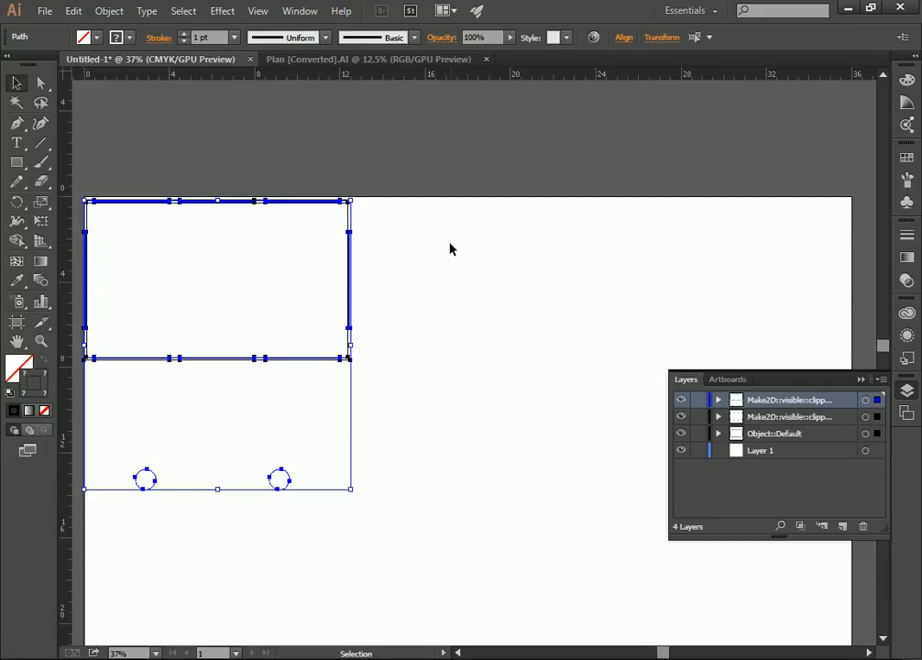
pyautogui.scroll(-3, 470, 220)
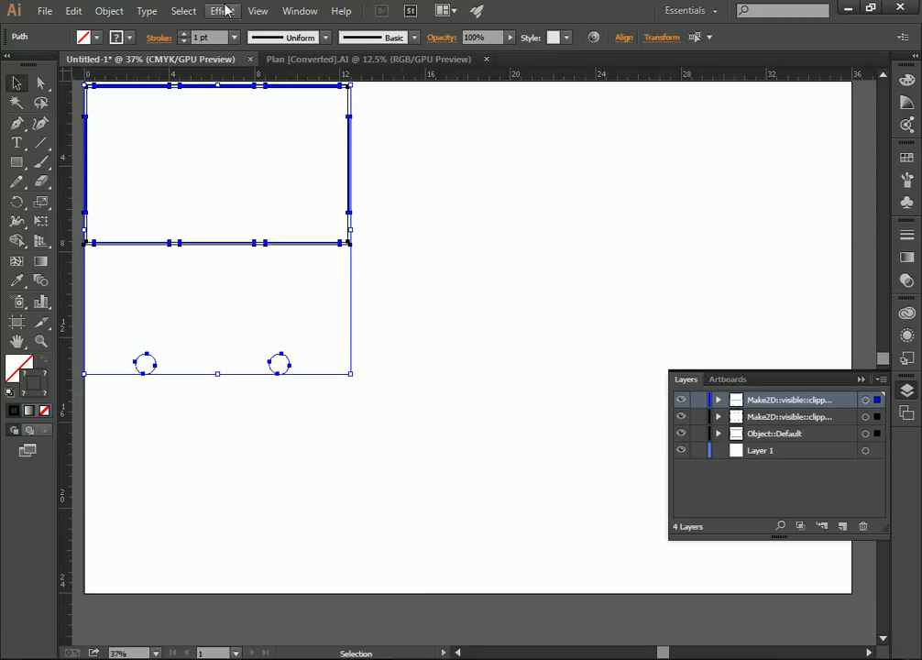
pyautogui.click(436, 191)
# Open East Elev.AI, Legend.AI, South Elev.AI and West Elev.AI together, leaving the legacy text to update another time.
pyautogui.click(44, 11)
pyautogui.click(87, 64)
pyautogui.click(189, 127)
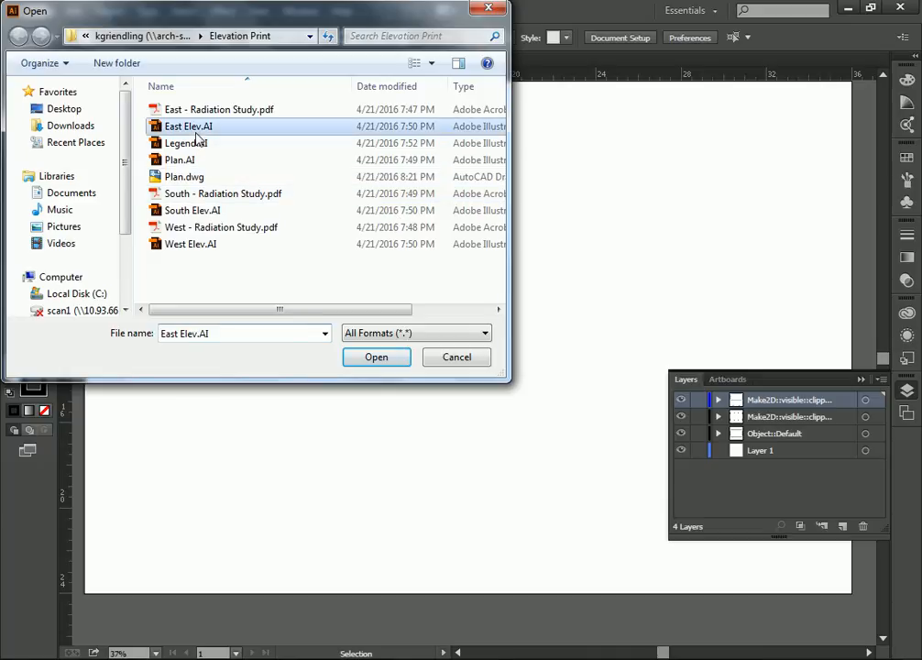
pyautogui.keyDown('ctrl'); pyautogui.click(198, 147); pyautogui.keyUp('ctrl')
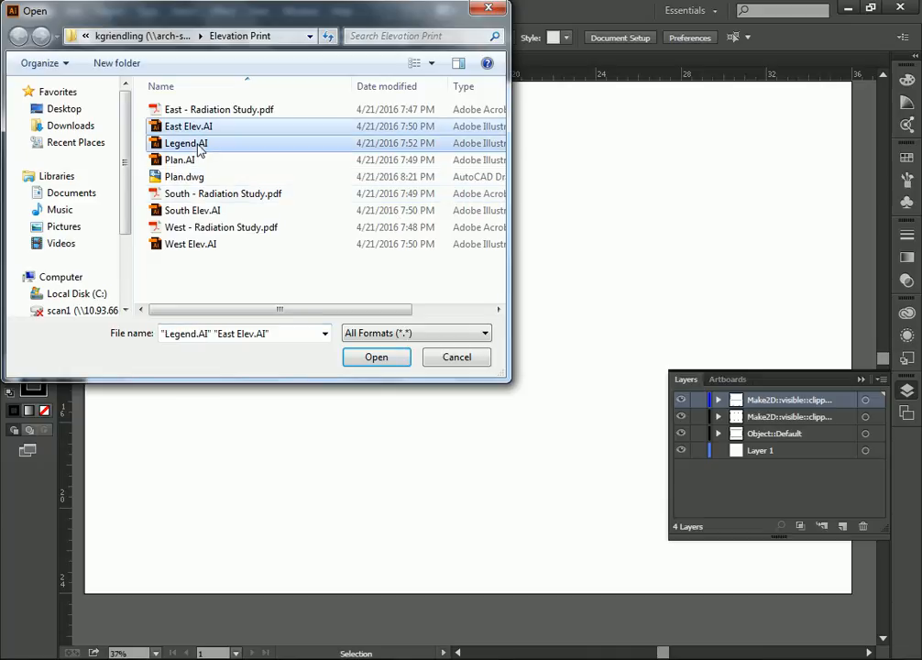
pyautogui.keyDown('ctrl'); pyautogui.click(188, 246); pyautogui.keyUp('ctrl')
pyautogui.keyDown('ctrl'); pyautogui.click(225, 213); pyautogui.keyUp('ctrl')
pyautogui.click(368, 359)
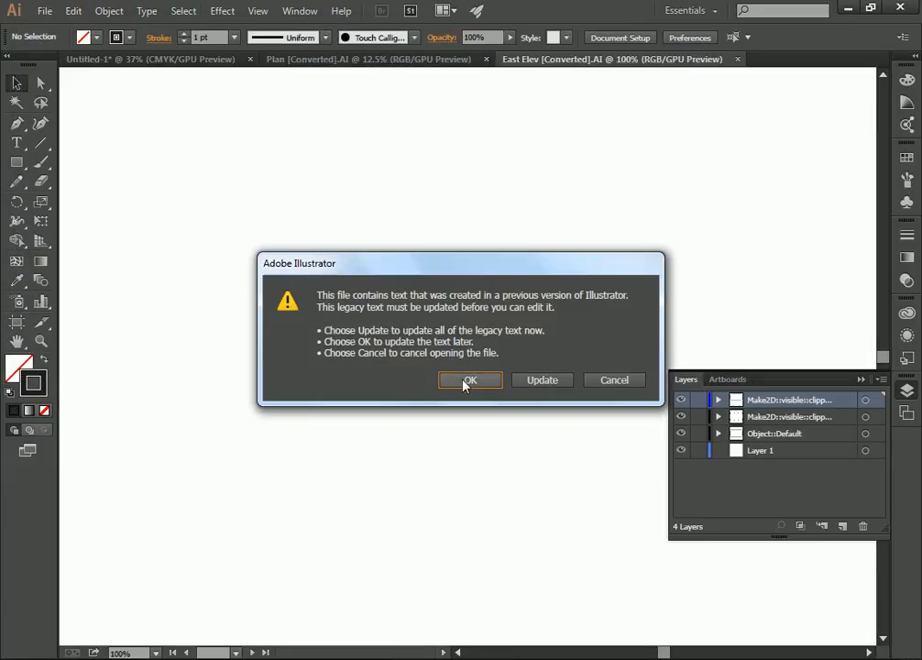
pyautogui.click(467, 381)
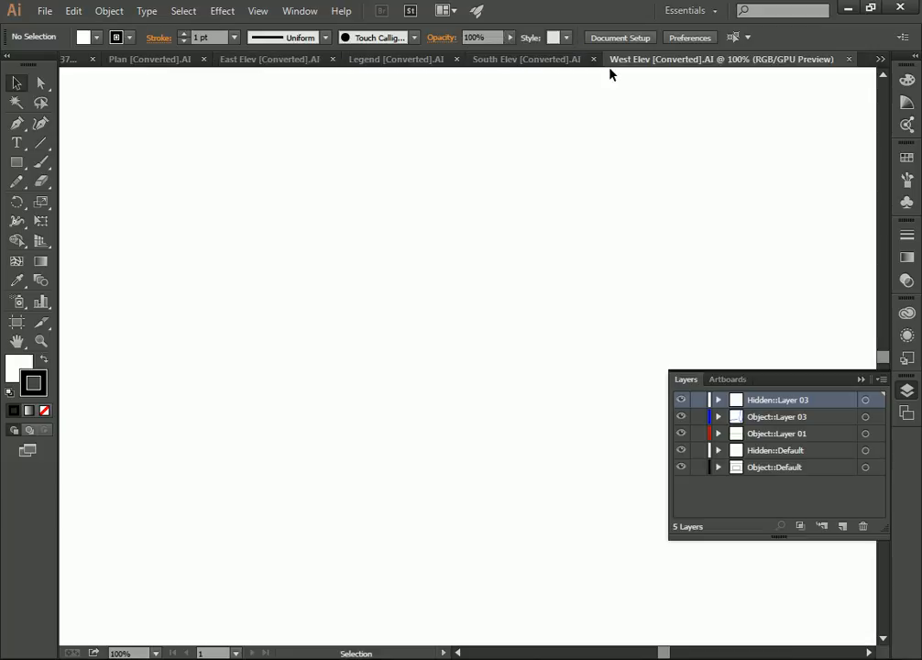
# Examine the area around the artboard in the West Elev drawing to locate the elevation linework.
pyautogui.click(40, 340)
pyautogui.keyDown('alt'); pyautogui.click(383, 328); pyautogui.keyUp('alt')
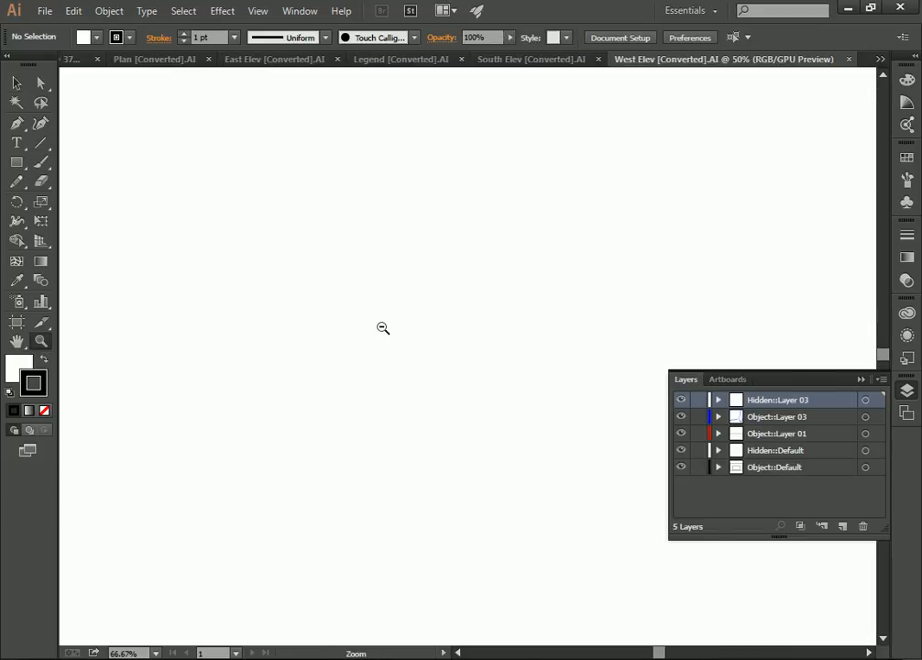
pyautogui.keyDown('alt'); pyautogui.click(384, 328); pyautogui.keyUp('alt')
pyautogui.keyDown('alt'); pyautogui.click(385, 328); pyautogui.keyUp('alt')
pyautogui.keyDown('alt'); pyautogui.click(386, 327); pyautogui.keyUp('alt')
pyautogui.keyDown('alt'); pyautogui.click(551, 354); pyautogui.keyUp('alt')
pyautogui.keyDown('alt'); pyautogui.click(539, 359); pyautogui.keyUp('alt')
pyautogui.scroll(-2, 535, 360)
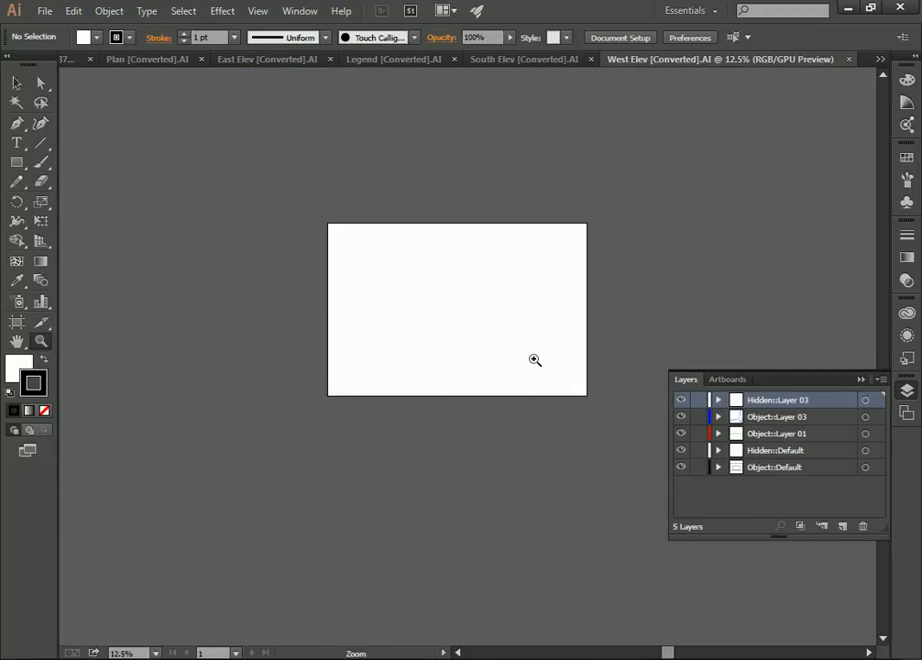
pyautogui.scroll(-3, 535, 360)
pyautogui.keyDown('alt'); pyautogui.click(502, 353); pyautogui.keyUp('alt')
pyautogui.keyDown('alt'); pyautogui.click(502, 361); pyautogui.keyUp('alt')
pyautogui.click(495, 364)
pyautogui.scroll(-1, 498, 370)
pyautogui.keyDown('alt'); pyautogui.click(497, 370); pyautogui.keyUp('alt')
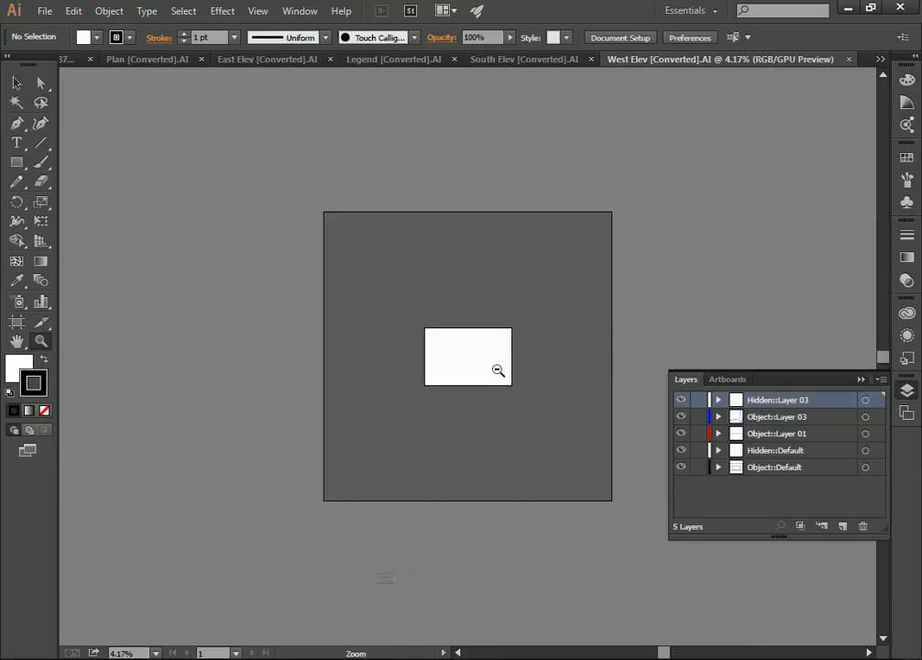
pyautogui.click(497, 360)
pyautogui.scroll(-1, 476, 383)
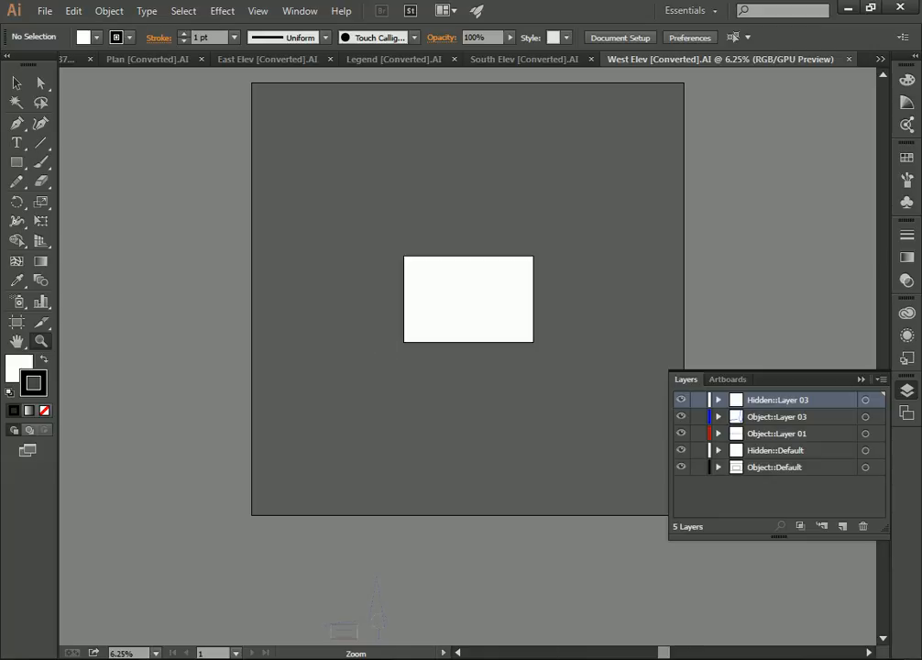
pyautogui.click(174, 409)
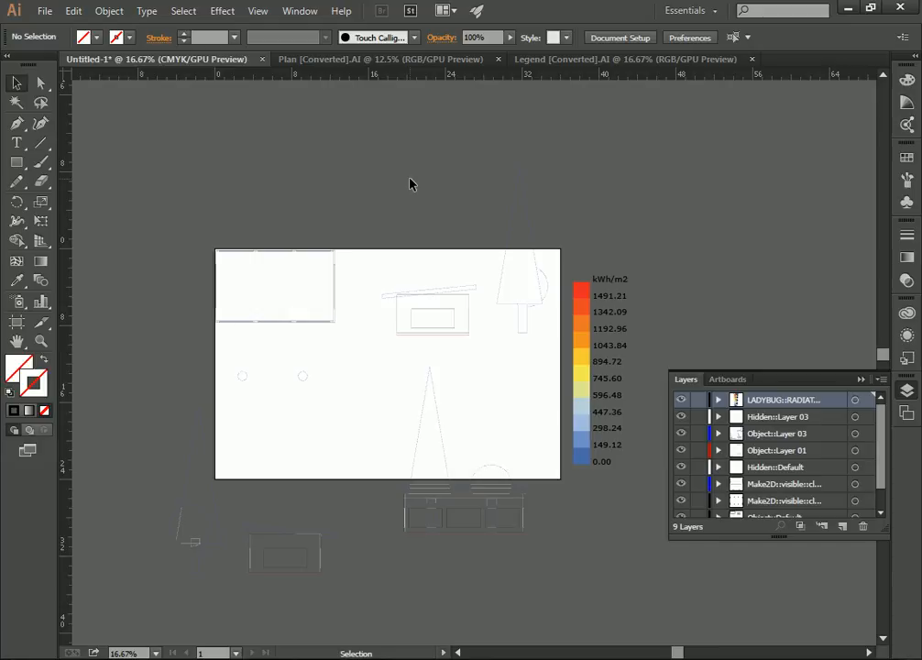
# Select all plan and elevation linework, leaving out the legend, and scale it uniformly to 50% without scaling strokes.
pyautogui.moveTo(100, 101)
pyautogui.mouseDown()
pyautogui.moveTo(241, 267)
pyautogui.moveTo(568, 616)
pyautogui.moveTo(578, 636)
pyautogui.moveTo(551, 649)
pyautogui.moveTo(563, 610)
pyautogui.moveTo(513, 507)
pyautogui.mouseUp()
pyautogui.scroll(3, 514, 508)
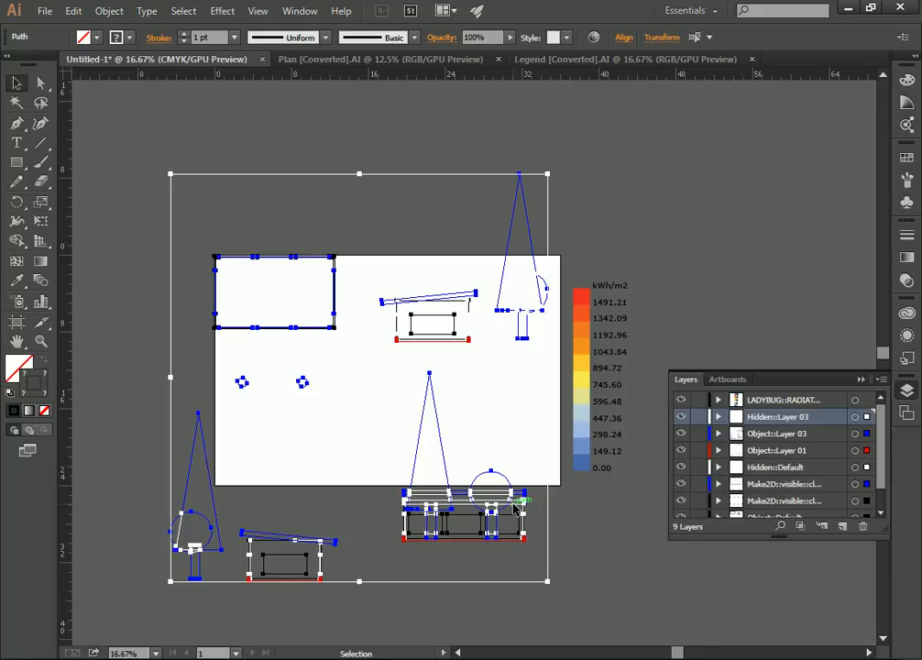
pyautogui.rightClick(335, 289)
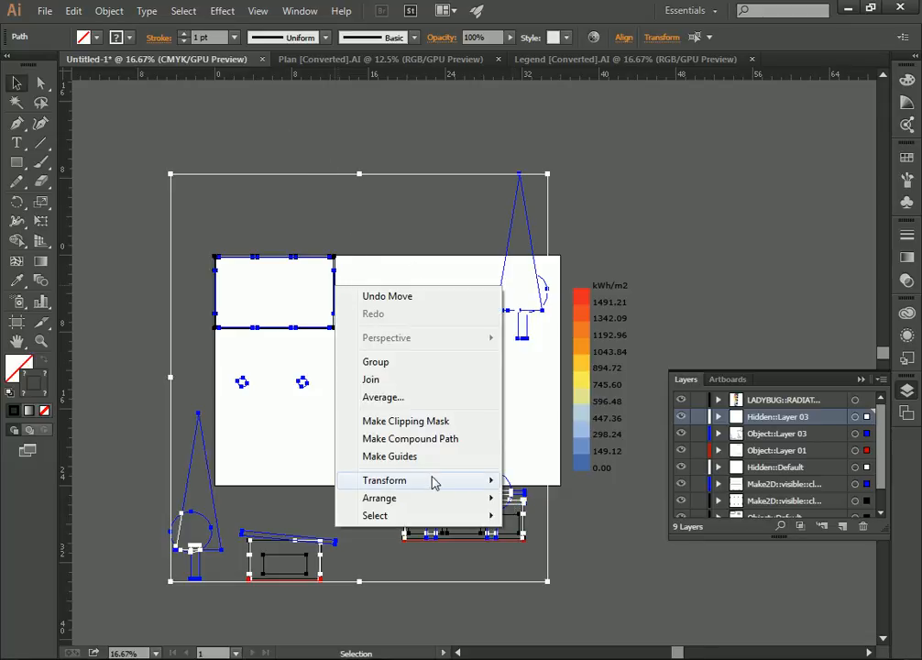
pyautogui.moveTo(434, 483)
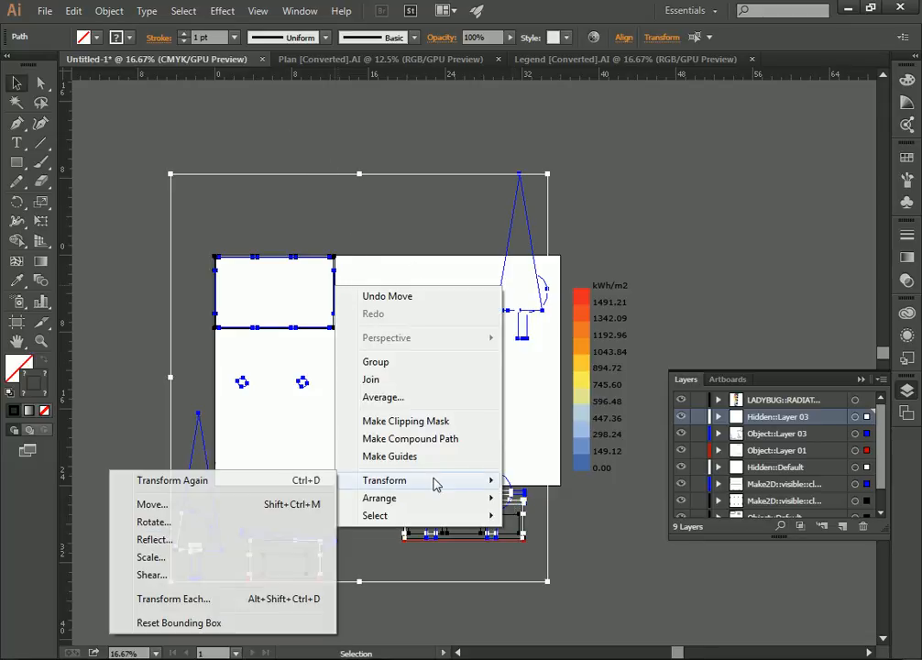
pyautogui.click(153, 559)
pyautogui.click(442, 269)
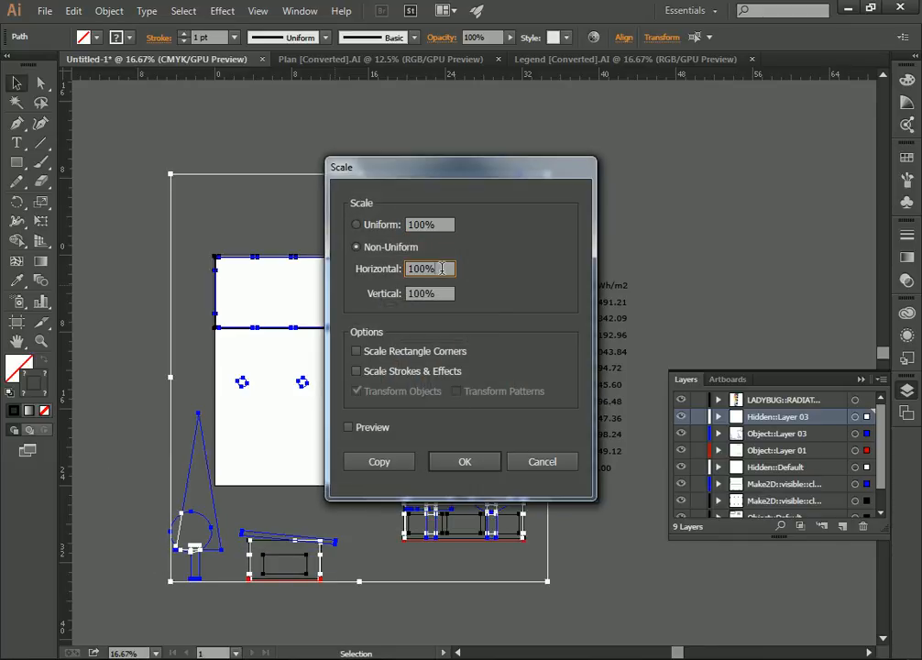
pyautogui.click(421, 225)
pyautogui.click(382, 226)
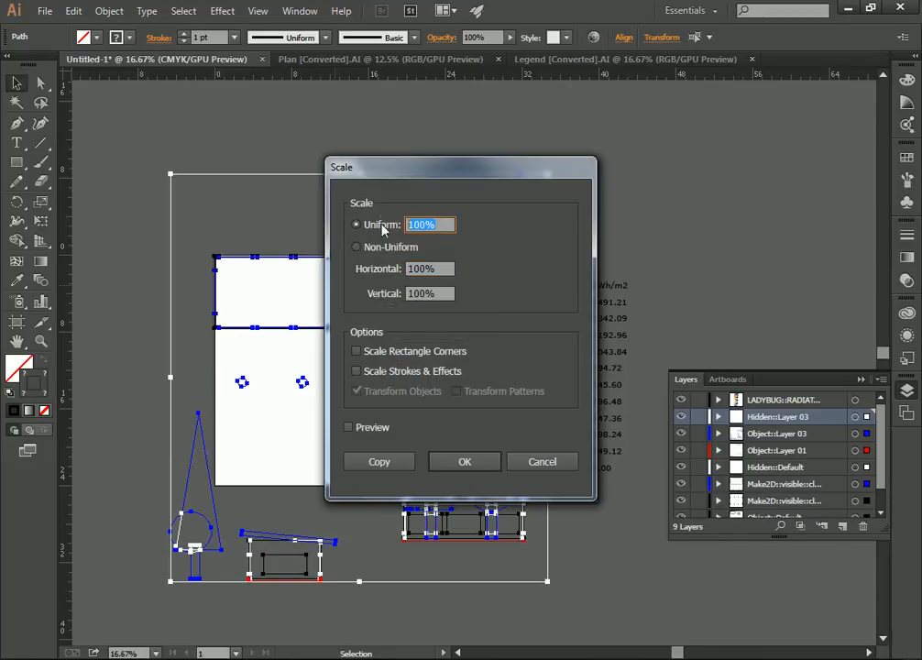
pyautogui.write('50')
pyautogui.click(444, 268)
pyautogui.click(423, 225)
pyautogui.click(462, 462)
# Examine the scaled plan and elevations up close on the artboard and deselect them.
pyautogui.scroll(2, 329, 420)
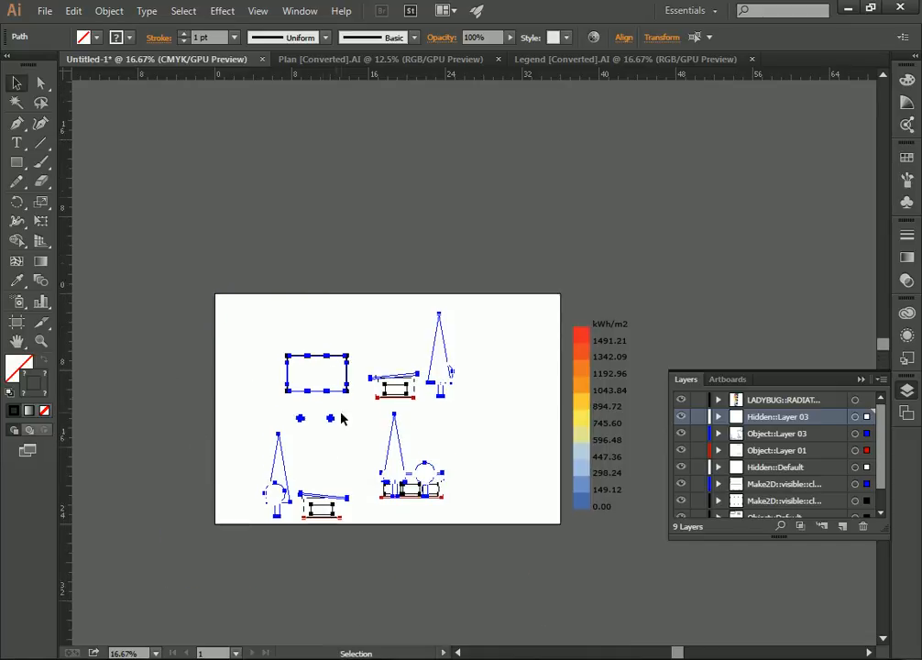
pyautogui.scroll(-1, 230, 407)
pyautogui.press('z')
pyautogui.click(362, 389)
pyautogui.click(530, 399)
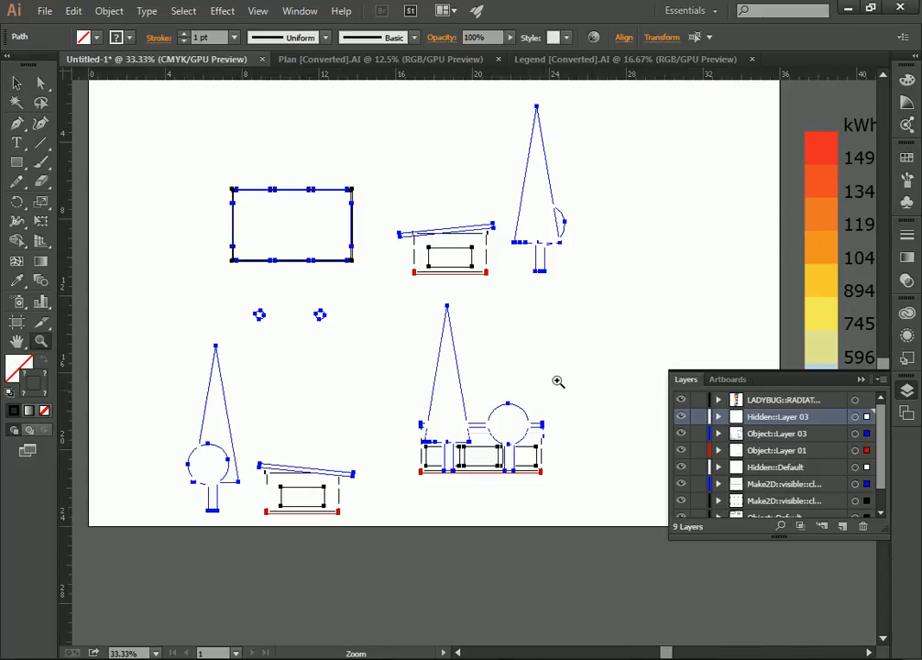
pyautogui.scroll(3, 508, 358)
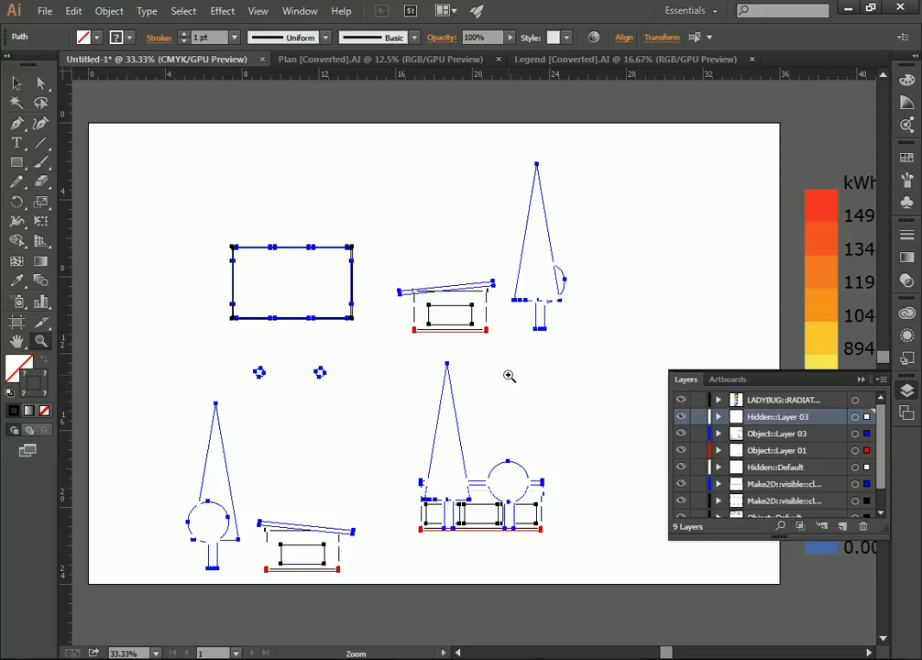
pyautogui.press('alt')
pyautogui.click(17, 83)
pyautogui.click(278, 155)
# Switch to the Calculator, clear it, and multiply 50 by .125.
pyautogui.click(357, 658)
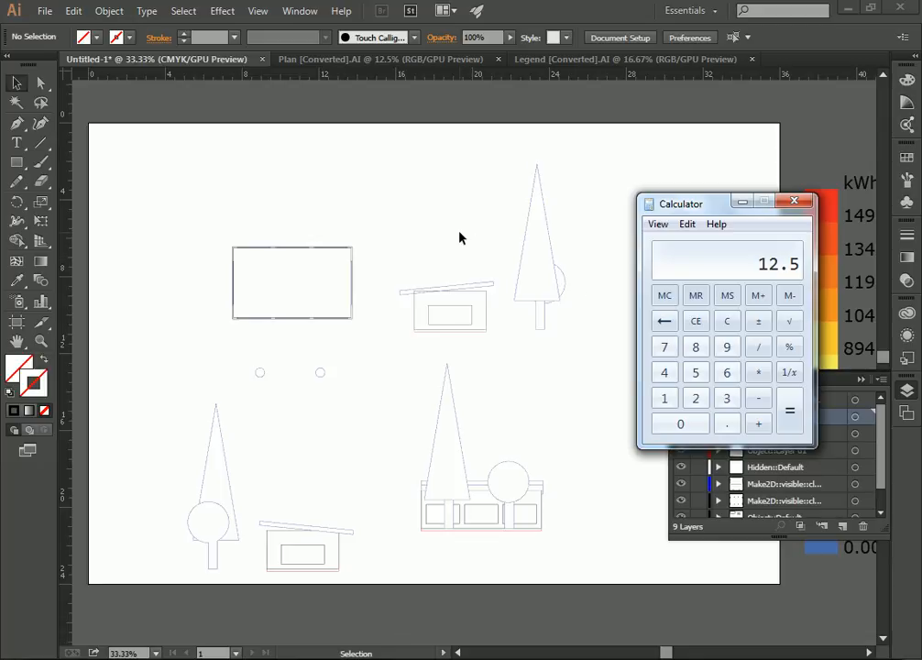
pyautogui.click(733, 318)
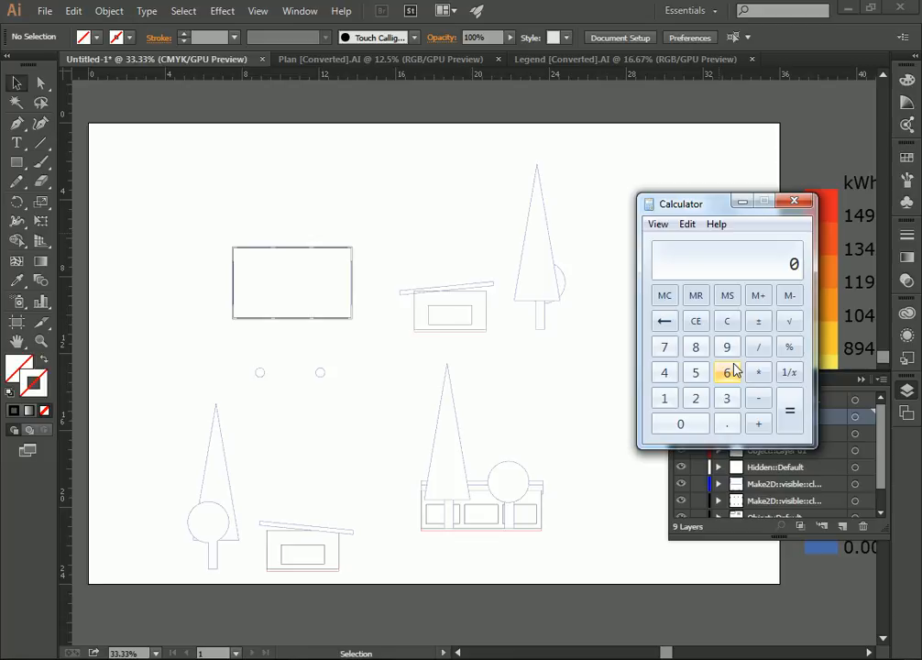
pyautogui.write('50*.125')
pyautogui.press('Return')
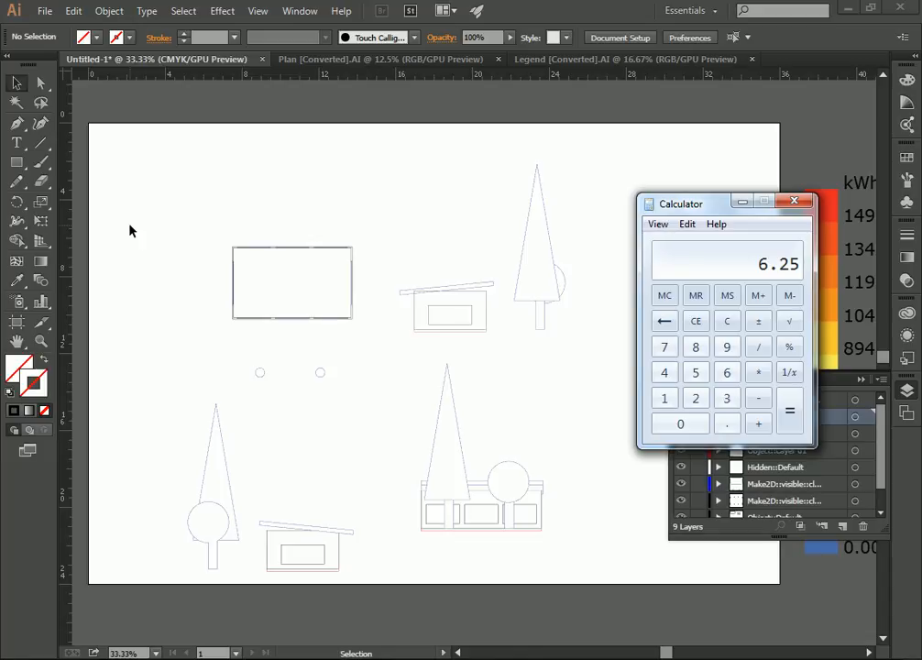
# Switch back to Illustrator and place a vertical guide about 6.5 in from the artboard's left edge.
pyautogui.rightClick(165, 175)
pyautogui.click(211, 166)
pyautogui.moveTo(76, 148); pyautogui.dragTo(214, 150)
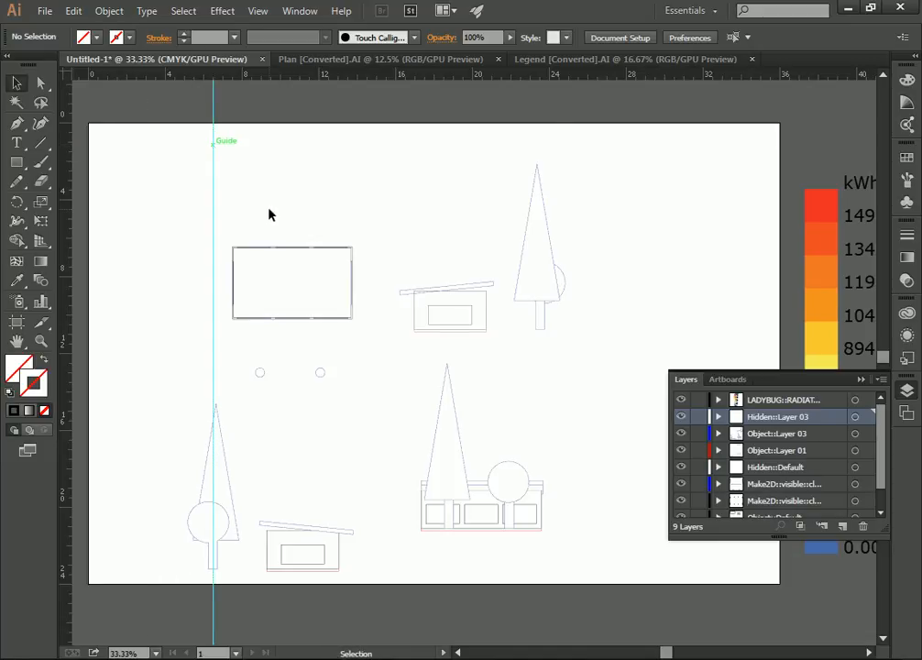
# Try to fit the plan outline between the artboard's left edge and the guide by moving and slightly enlarging all linework.
pyautogui.scroll(-2, 179, 129)
pyautogui.scroll(3, 216, 197)
pyautogui.moveTo(648, 143); pyautogui.dragTo(156, 611)
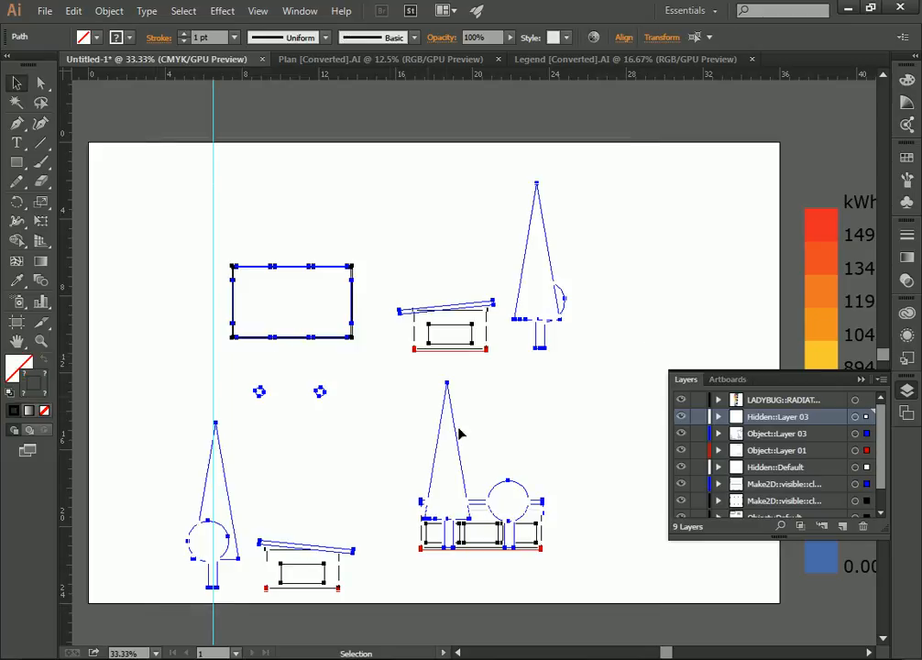
pyautogui.moveTo(352, 304); pyautogui.dragTo(198, 235)
pyautogui.scroll(1, 293, 296)
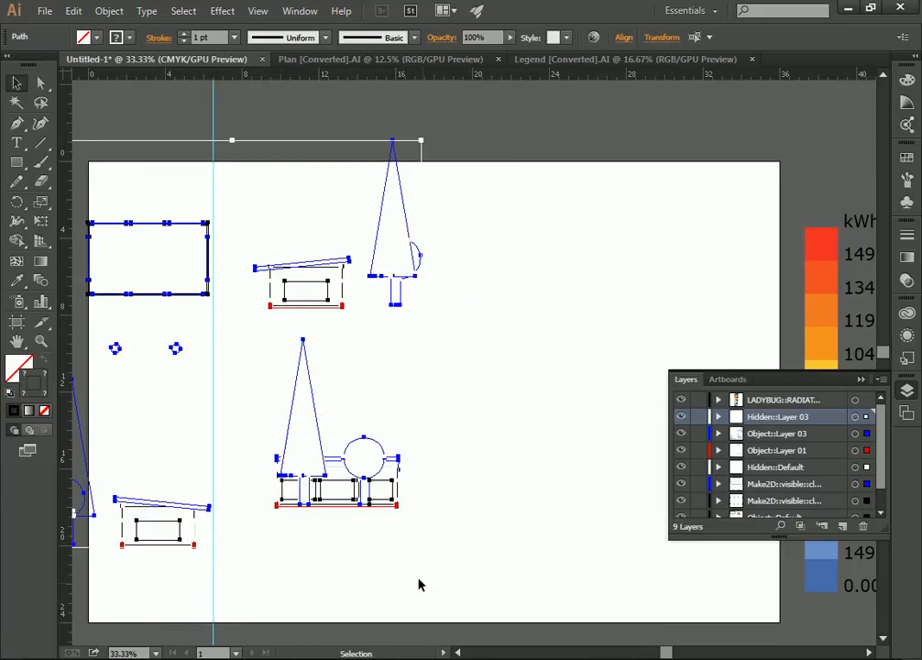
pyautogui.scroll(-2, 408, 514)
pyautogui.scroll(2, 440, 422)
pyautogui.scroll(3, 436, 386)
pyautogui.moveTo(421, 196)
pyautogui.mouseDown()
pyautogui.moveTo(414, 193)
pyautogui.moveTo(430, 188)
pyautogui.mouseUp()
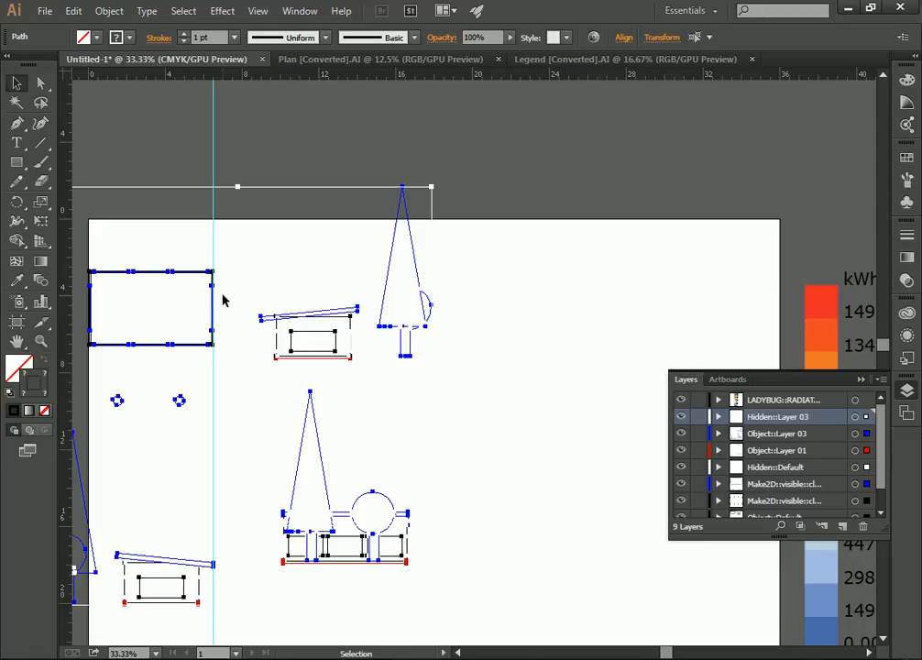
# Undo the enlargement and the move of the linework, and clear the selection.
pyautogui.hotkey('ctrl', 'z')
pyautogui.hotkey('ctrl', 'z')
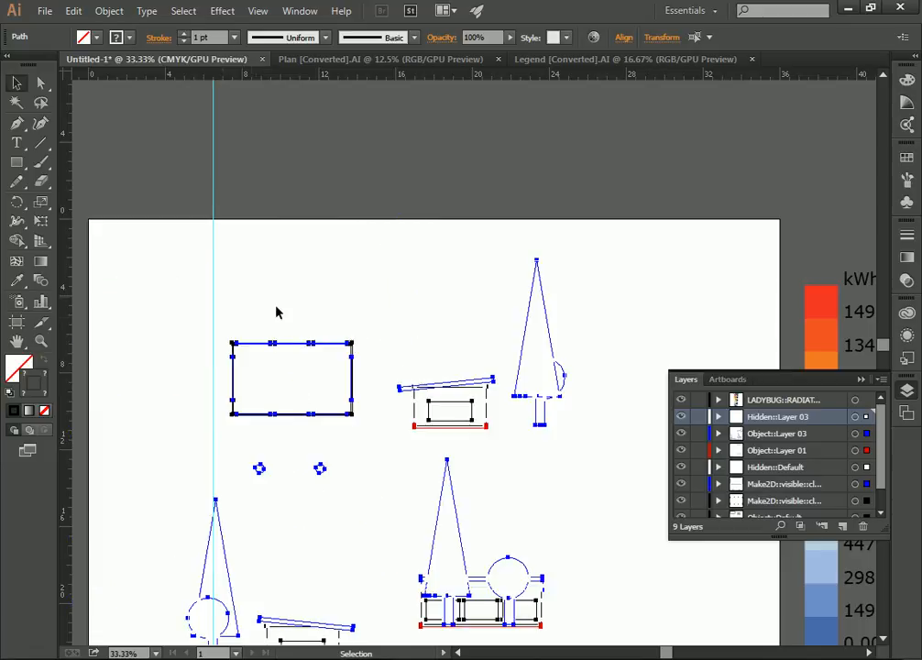
pyautogui.click(278, 254)
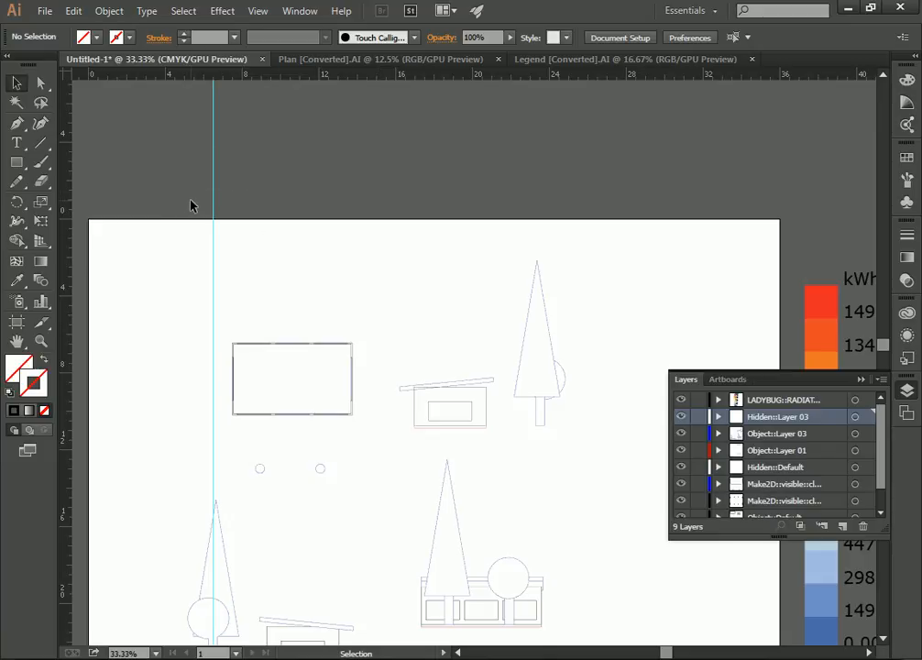
# Unlock the guides and delete the vertical guide.
pyautogui.rightClick(252, 189)
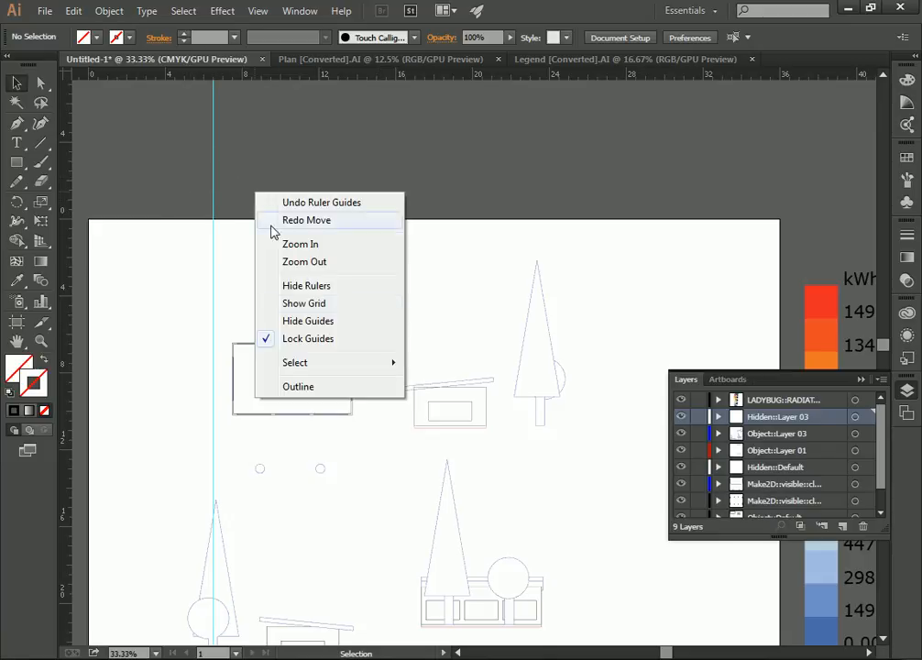
pyautogui.click(314, 340)
pyautogui.click(214, 189)
pyautogui.press('Delete')
# Move all plan and elevation linework about 3 in toward the artboard's left edge and deselect it.
pyautogui.scroll(-4, 280, 200)
pyautogui.scroll(1, 462, 251)
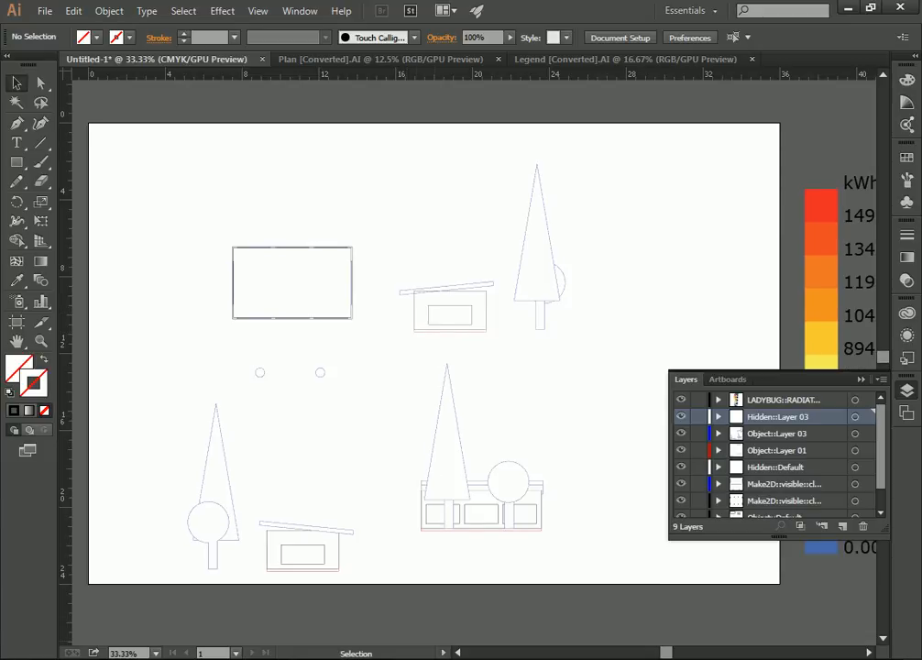
pyautogui.moveTo(667, 653); pyautogui.dragTo(664, 655)
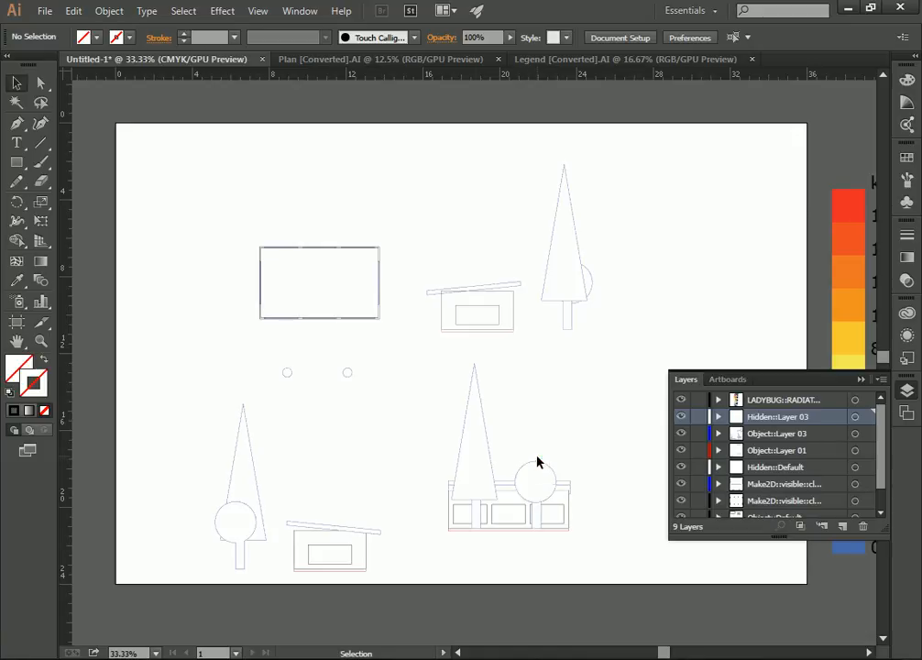
pyautogui.moveTo(628, 127); pyautogui.dragTo(187, 600)
pyautogui.moveTo(349, 536); pyautogui.dragTo(288, 536)
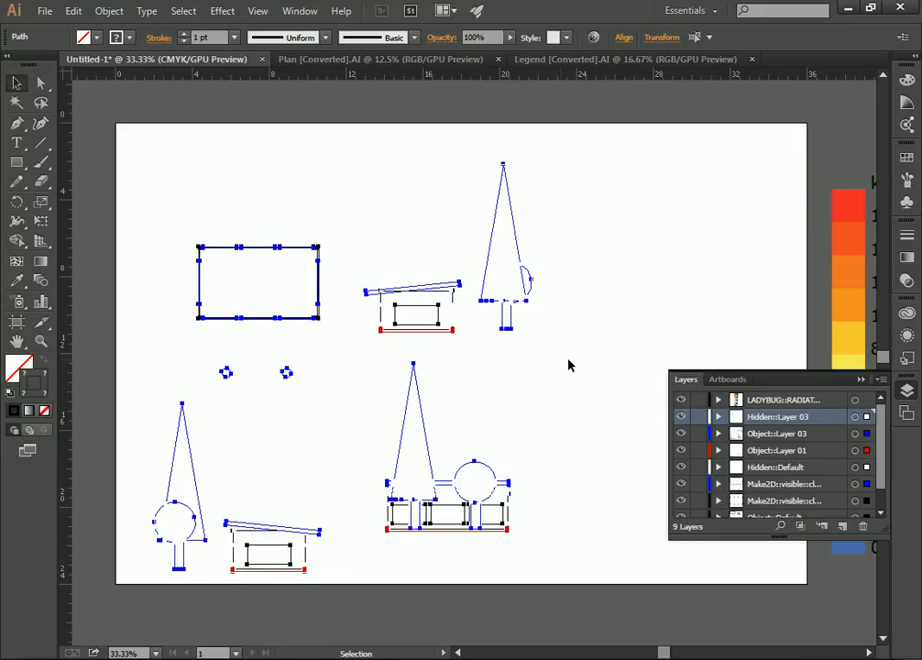
pyautogui.click(544, 364)
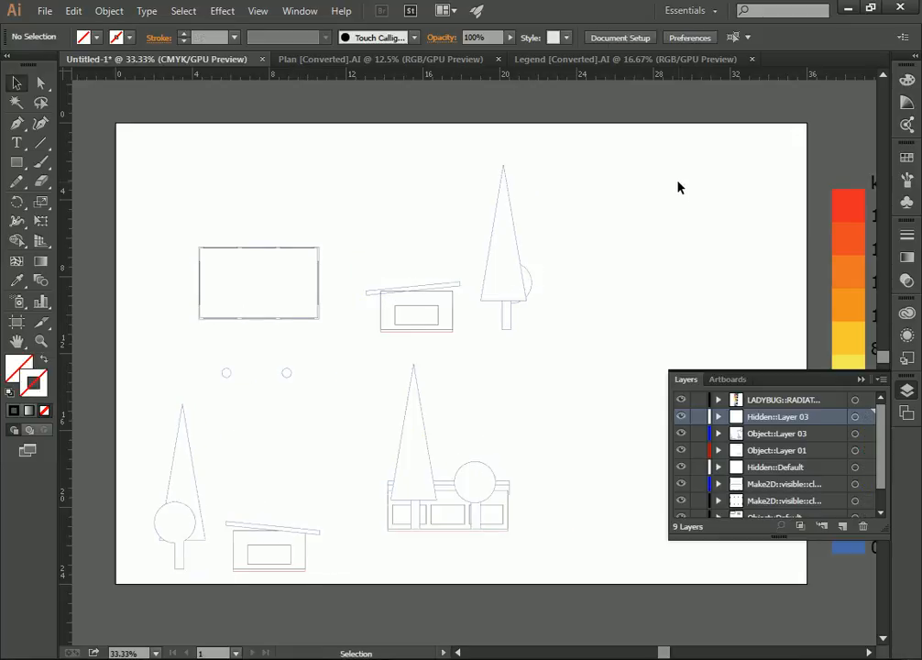
# Place South - Radiation Study.pdf at full size beside the elevation with three windows.
pyautogui.click(43, 11)
pyautogui.click(91, 289)
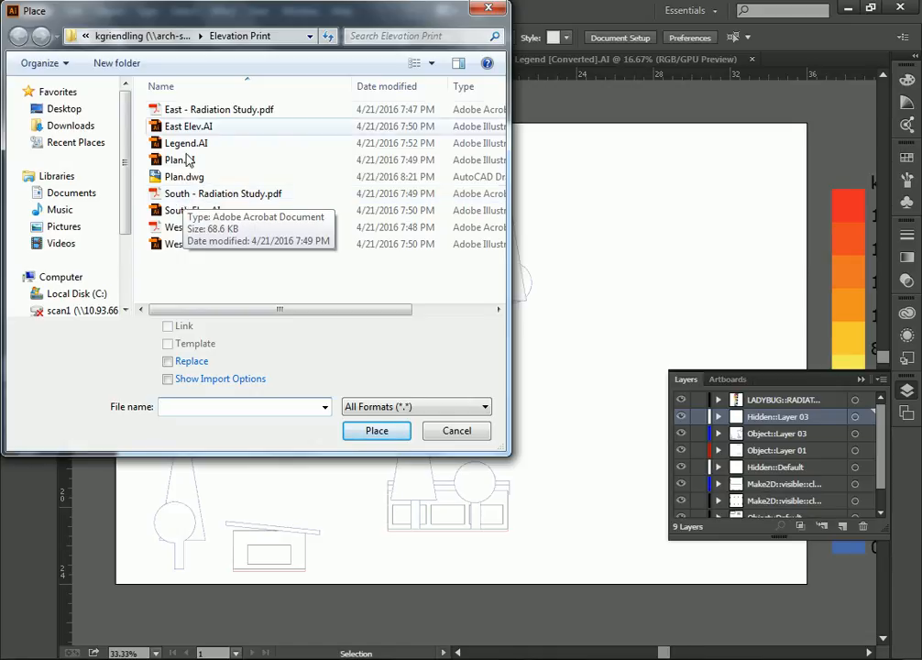
pyautogui.click(237, 193)
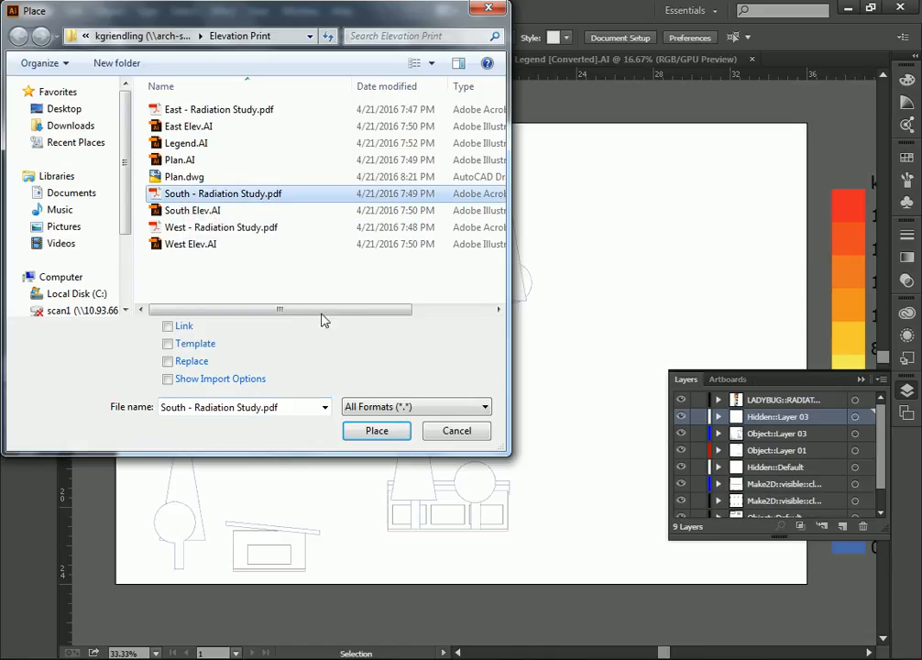
pyautogui.click(372, 437)
pyautogui.click(569, 400)
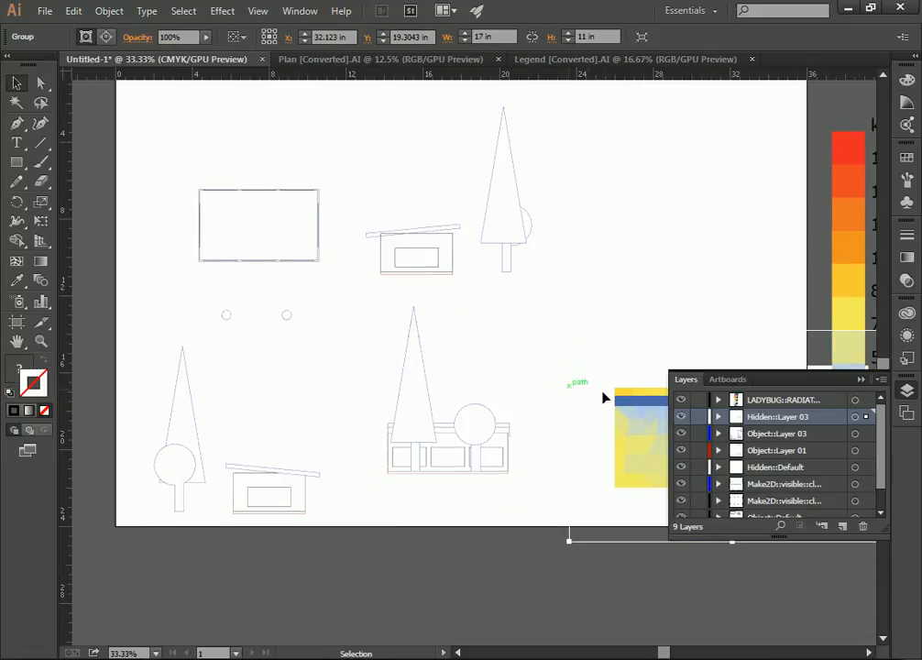
# Reposition the placed radiation study image beside the three-window elevation and delete it from the sheet.
pyautogui.scroll(-6, 603, 392)
pyautogui.moveTo(732, 283); pyautogui.dragTo(481, 293)
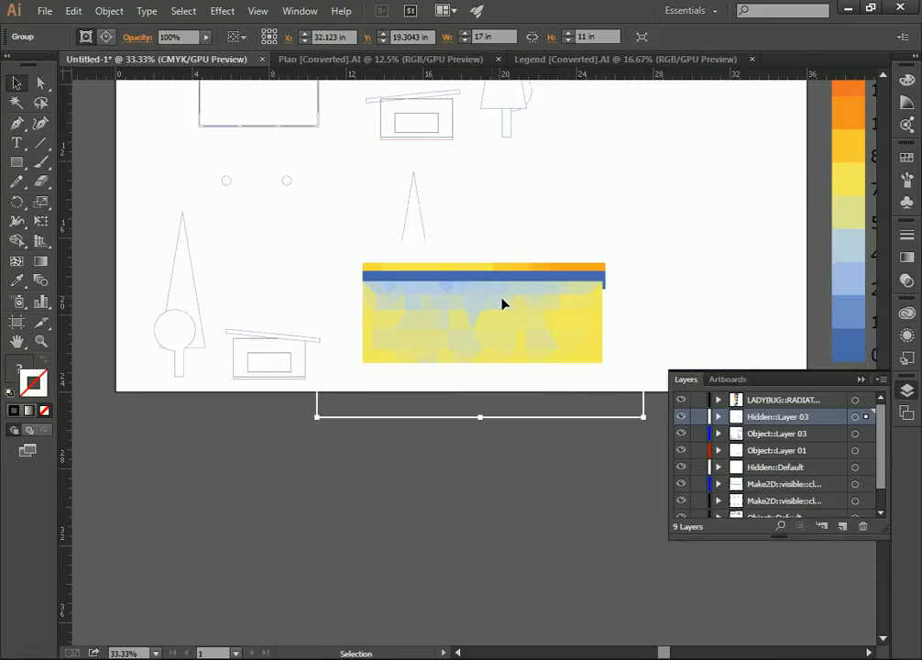
pyautogui.scroll(3, 481, 298)
pyautogui.moveTo(463, 374); pyautogui.dragTo(609, 319)
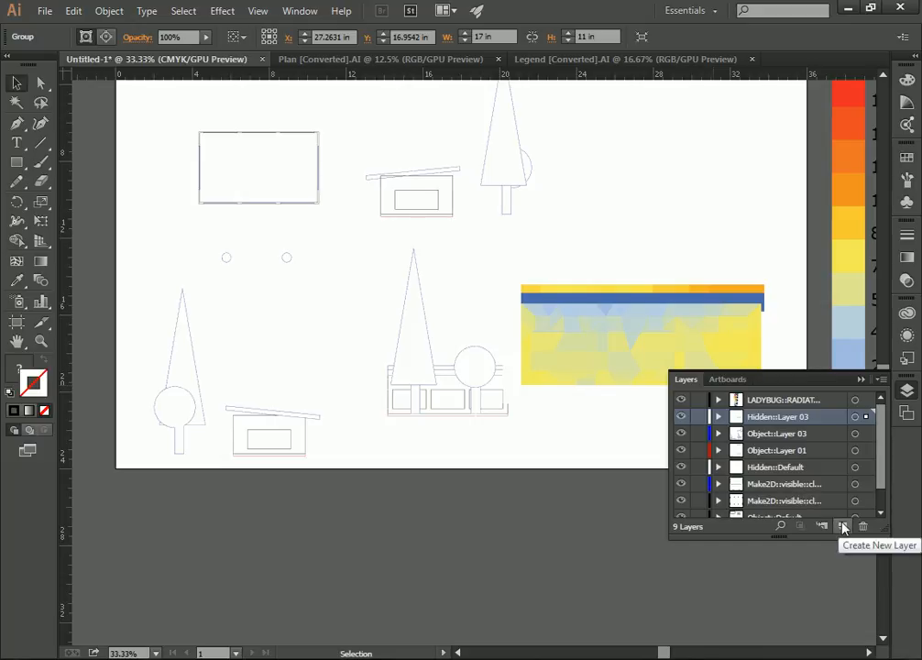
pyautogui.press('Delete')
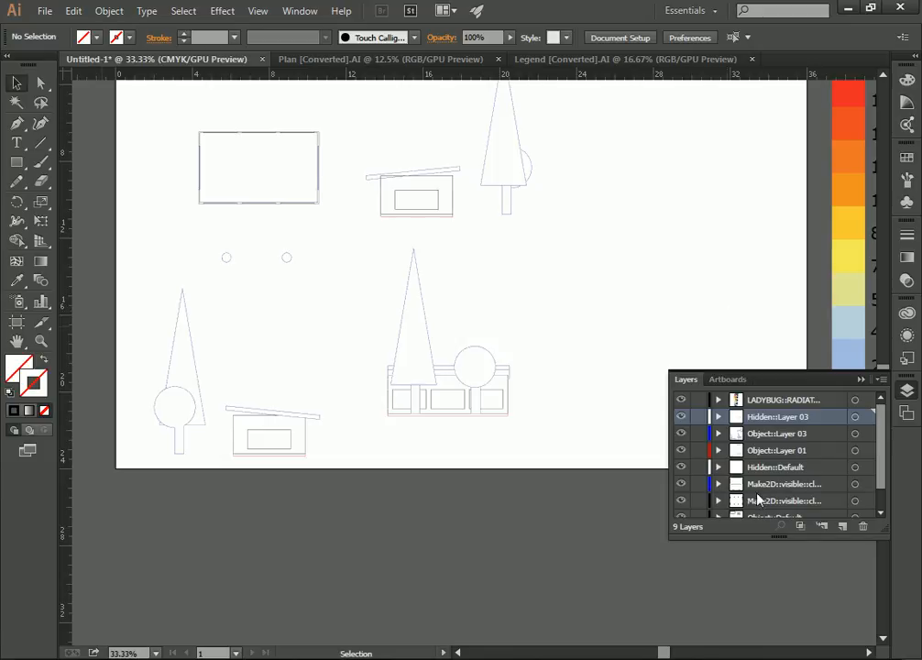
# Create a new layer above all others and name it South Elev BG.
pyautogui.click(842, 526)
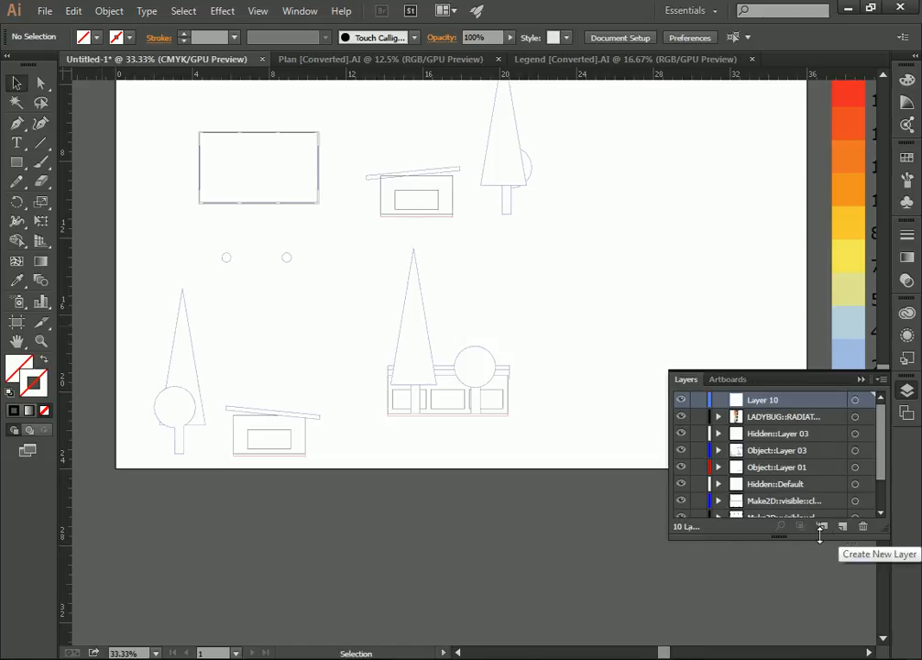
pyautogui.doubleClick(761, 398)
pyautogui.write('S')
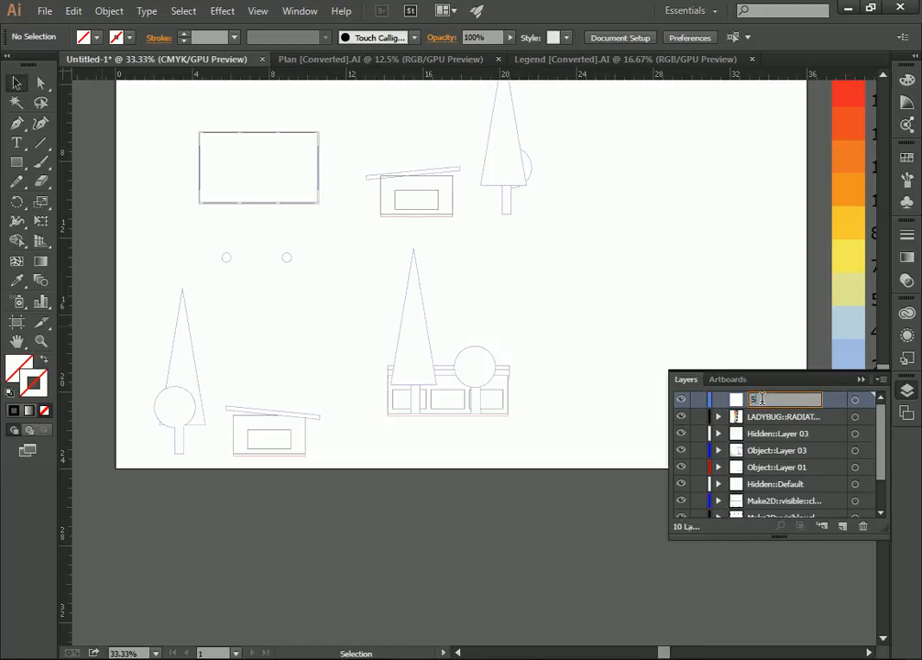
pyautogui.write('outh Elev BG')
pyautogui.press('Return')
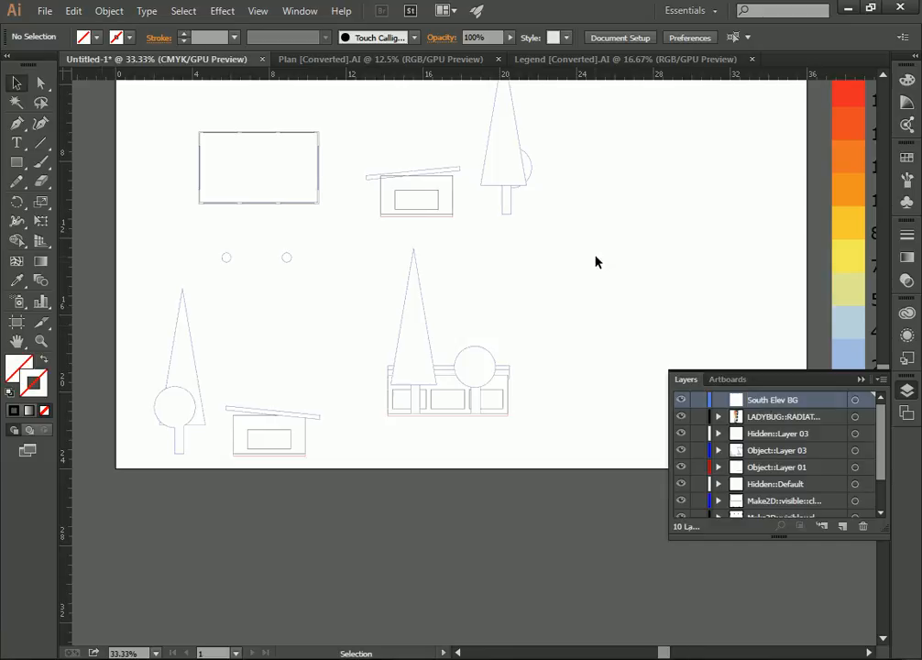
# Place South - Radiation Study.pdf on the South Elev BG layer and toggle that layer's visibility off and on to check its content.
pyautogui.click(43, 13)
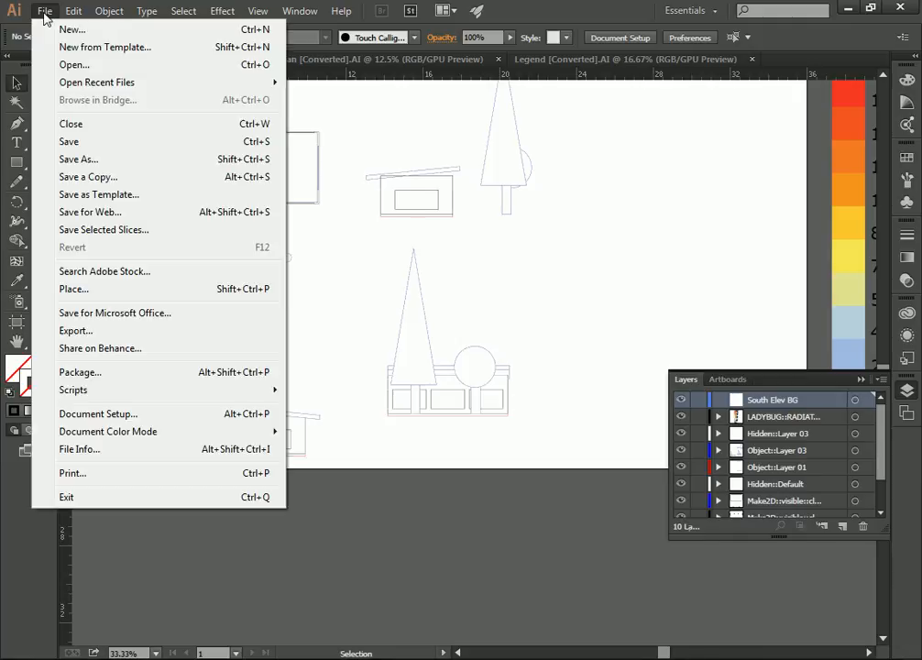
pyautogui.click(82, 289)
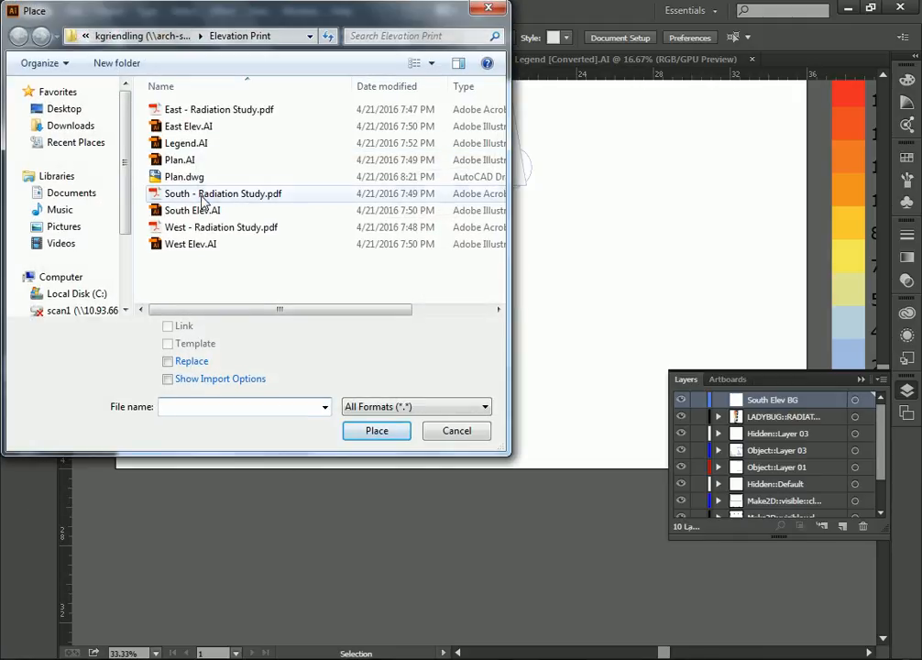
pyautogui.click(200, 196)
pyautogui.click(376, 431)
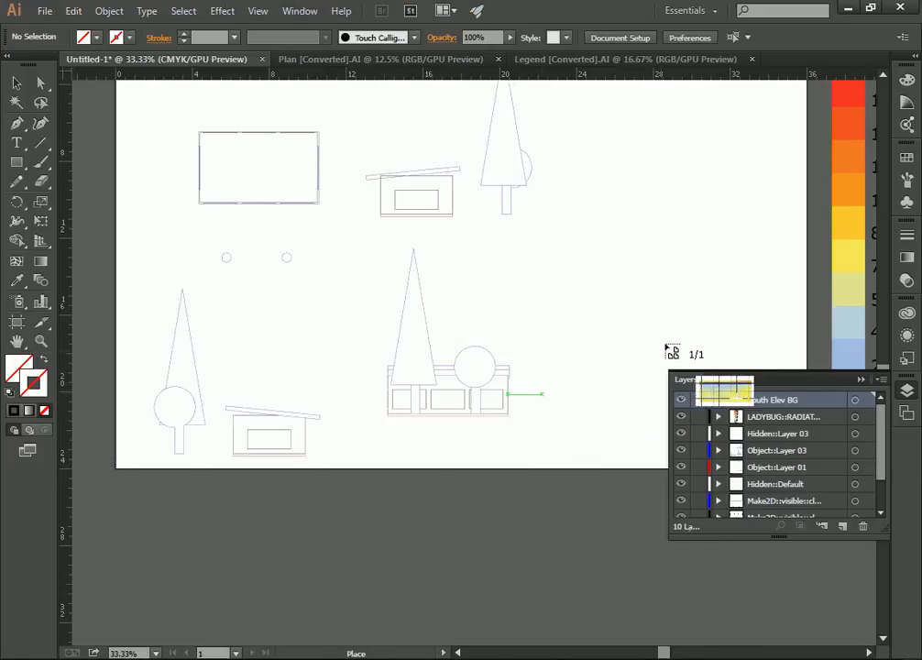
pyautogui.click(543, 245)
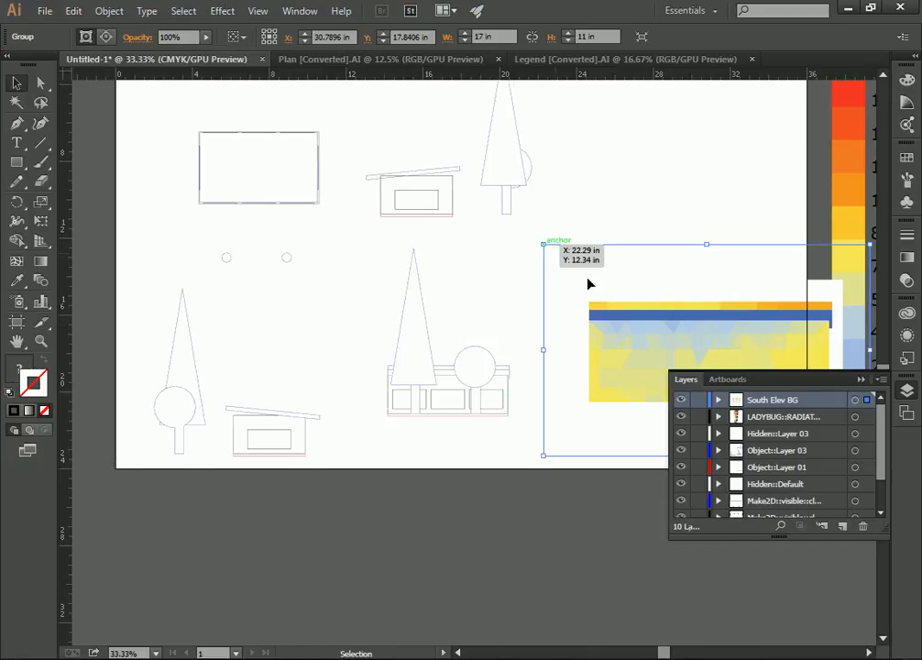
pyautogui.click(681, 400)
pyautogui.click(680, 399)
pyautogui.click(681, 400)
pyautogui.click(680, 400)
# Move the placed radiation study closer to the three-window elevation and scale it uniformly to 50%.
pyautogui.moveTo(689, 319); pyautogui.dragTo(627, 322)
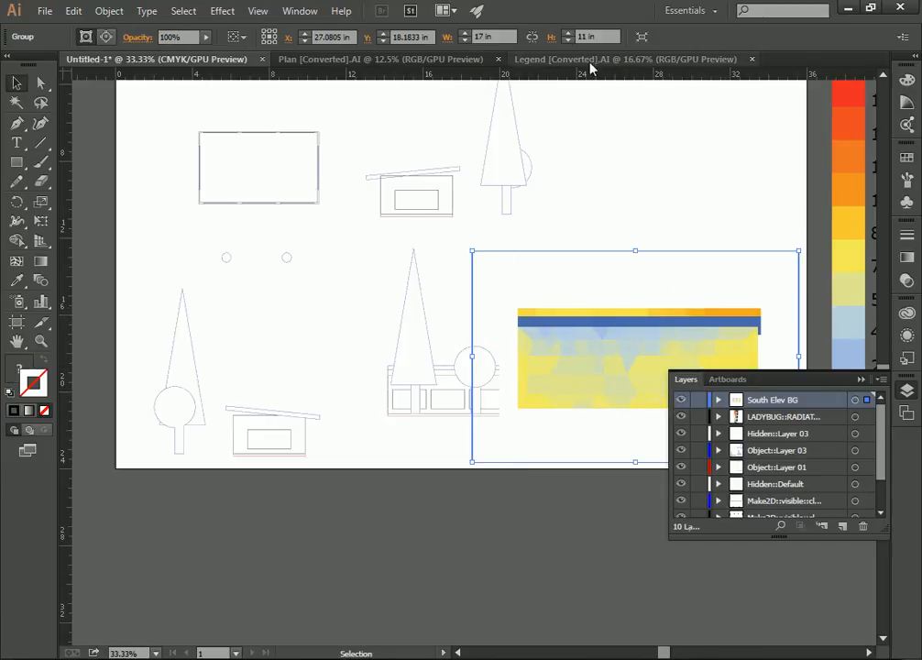
pyautogui.rightClick(664, 300)
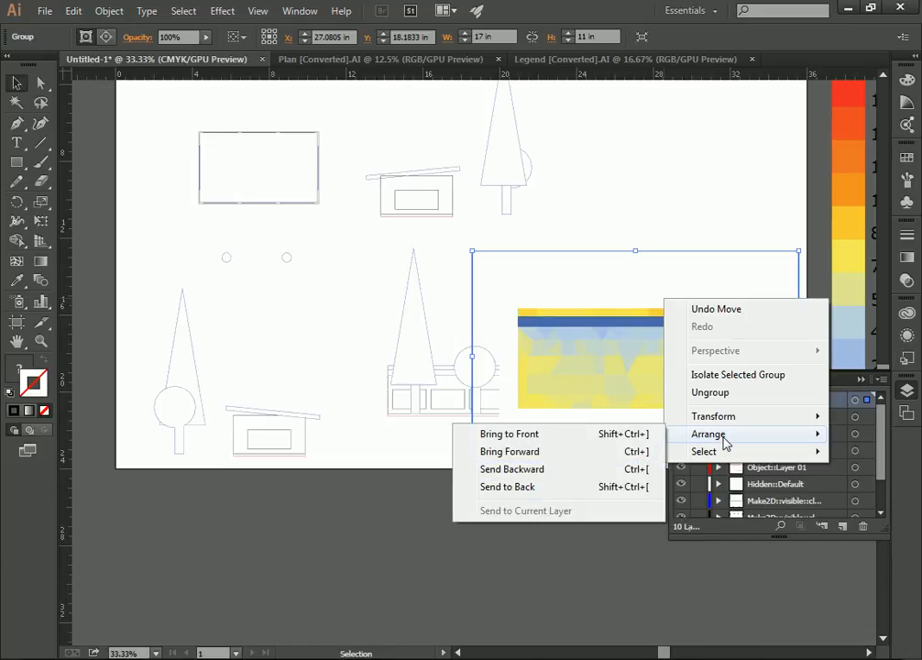
pyautogui.moveTo(736, 421)
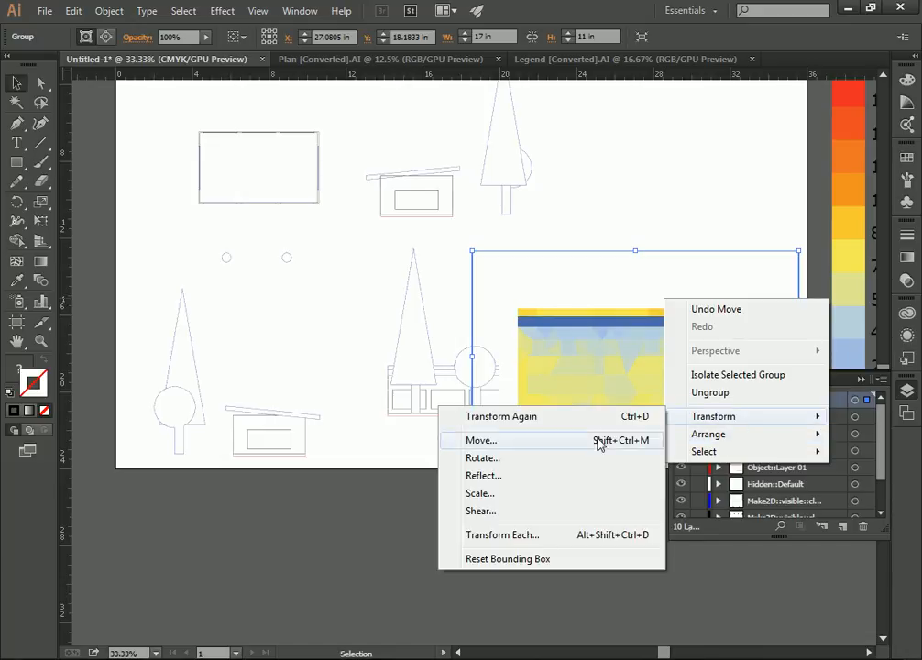
pyautogui.click(537, 494)
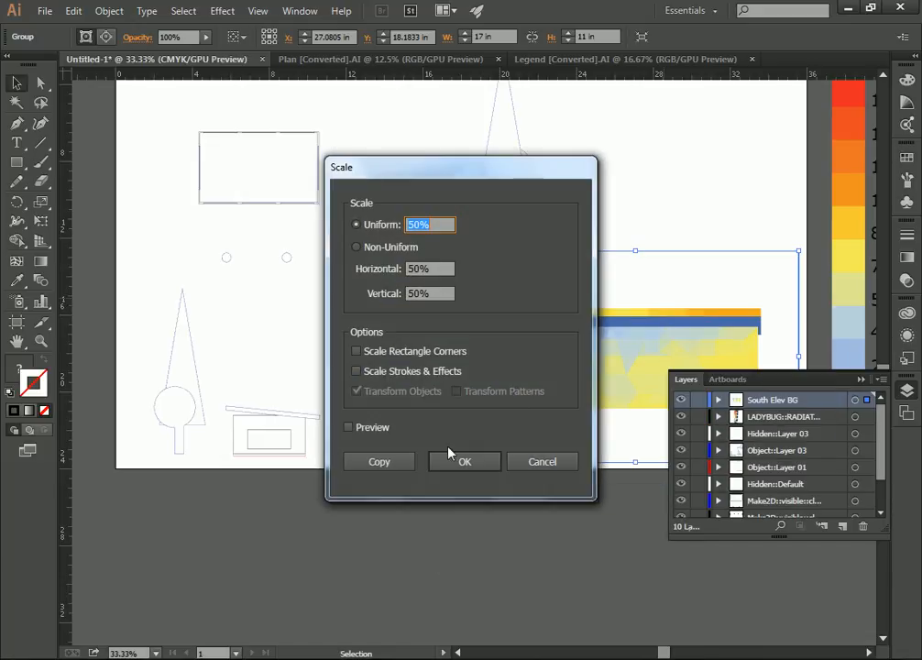
pyautogui.click(465, 461)
# Move the scaled radiation study over the three-window elevation and put the South Elev BG layer below all other layers.
pyautogui.moveTo(608, 356); pyautogui.dragTo(452, 388)
pyautogui.moveTo(792, 404)
pyautogui.mouseDown()
pyautogui.moveTo(808, 558)
pyautogui.moveTo(815, 524)
pyautogui.moveTo(811, 514)
pyautogui.moveTo(797, 514)
pyautogui.mouseUp()
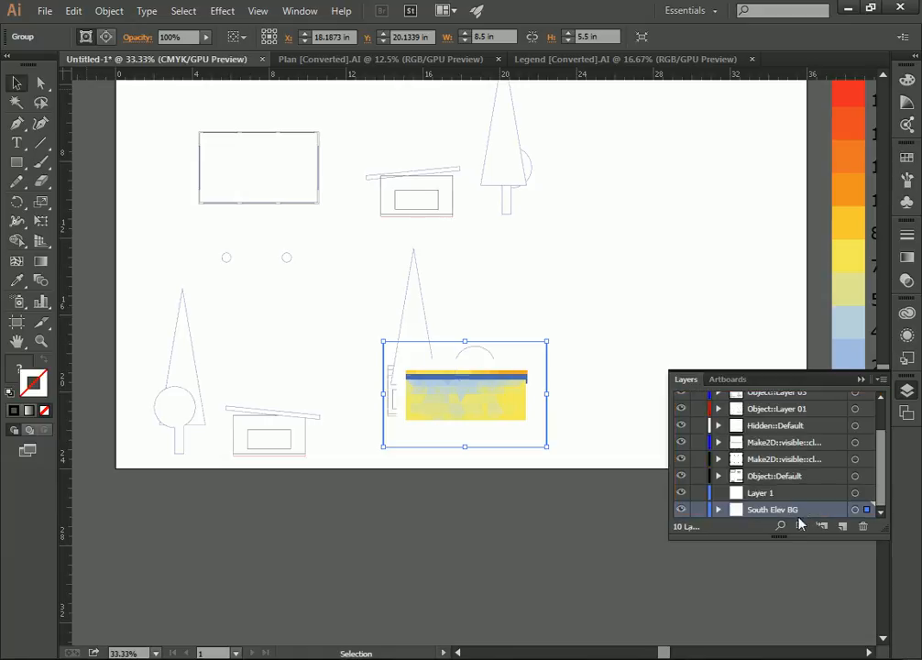
# Shift the radiation study horizontally until its side edges line up with the three-window elevation's linework.
pyautogui.click(40, 340)
pyautogui.click(455, 393)
pyautogui.click(486, 343)
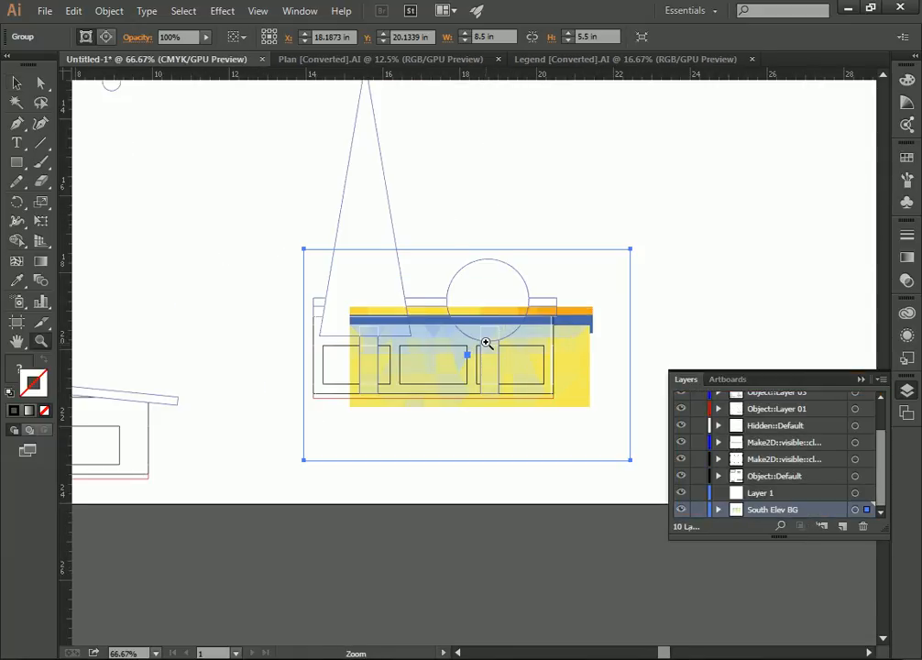
pyautogui.click(485, 342)
pyautogui.click(16, 83)
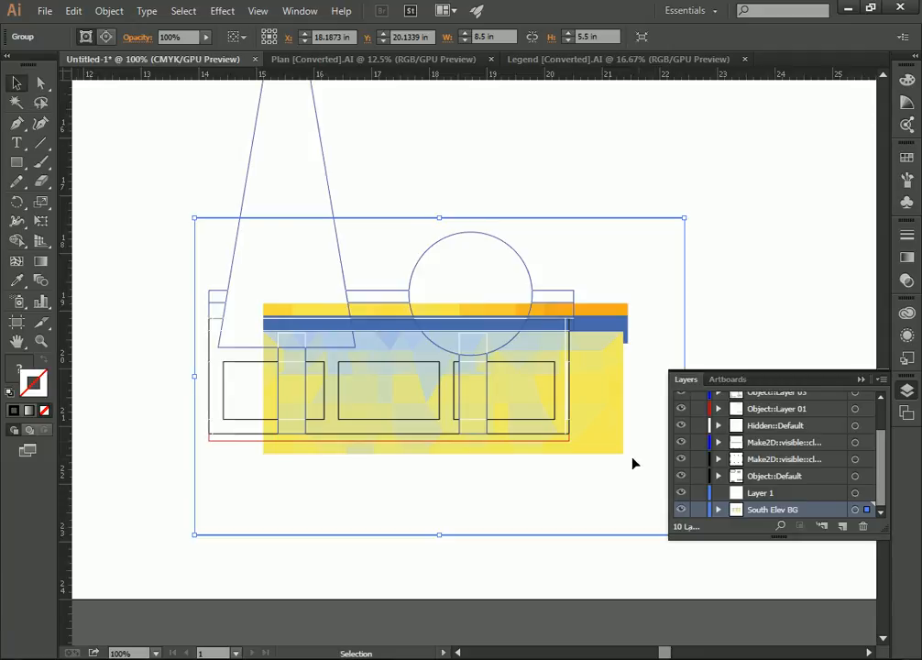
pyautogui.moveTo(572, 482); pyautogui.dragTo(570, 482)
pyautogui.moveTo(644, 481); pyautogui.dragTo(603, 428)
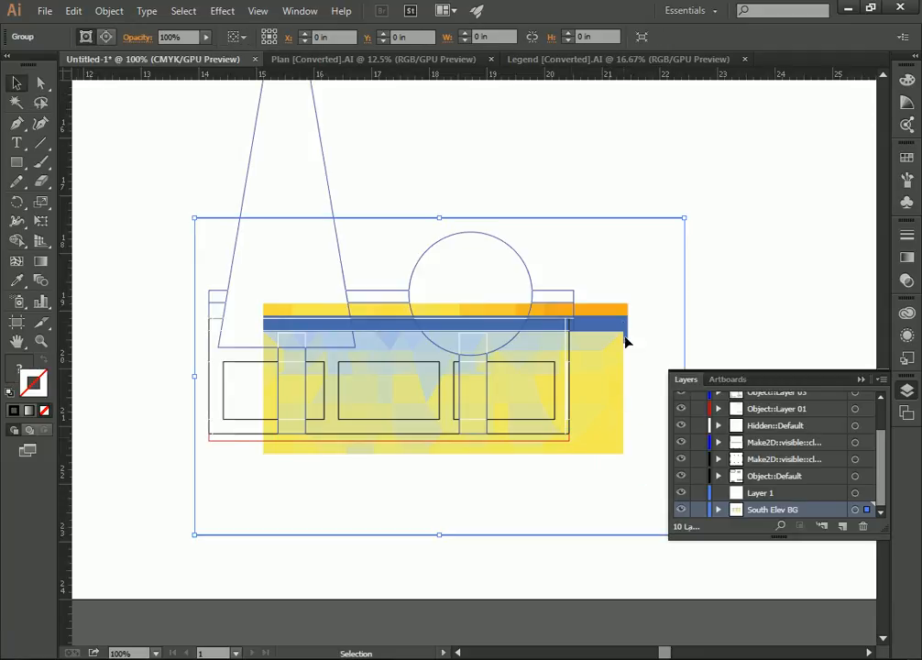
pyautogui.press('Left')
pyautogui.press('Left')
pyautogui.press('Left')
pyautogui.press('Left')
pyautogui.press('Left')
pyautogui.press('Left')
pyautogui.press('Left')
pyautogui.press('Left')
pyautogui.press('Left')
pyautogui.press('Left')
pyautogui.press('Left')
pyautogui.press('Left')
pyautogui.press('Left')
pyautogui.press('Left')
pyautogui.press('Left')
pyautogui.press('Left')
pyautogui.press('Left')
pyautogui.press('Left')
pyautogui.press('Left')
pyautogui.press('Left')
pyautogui.press('Left')
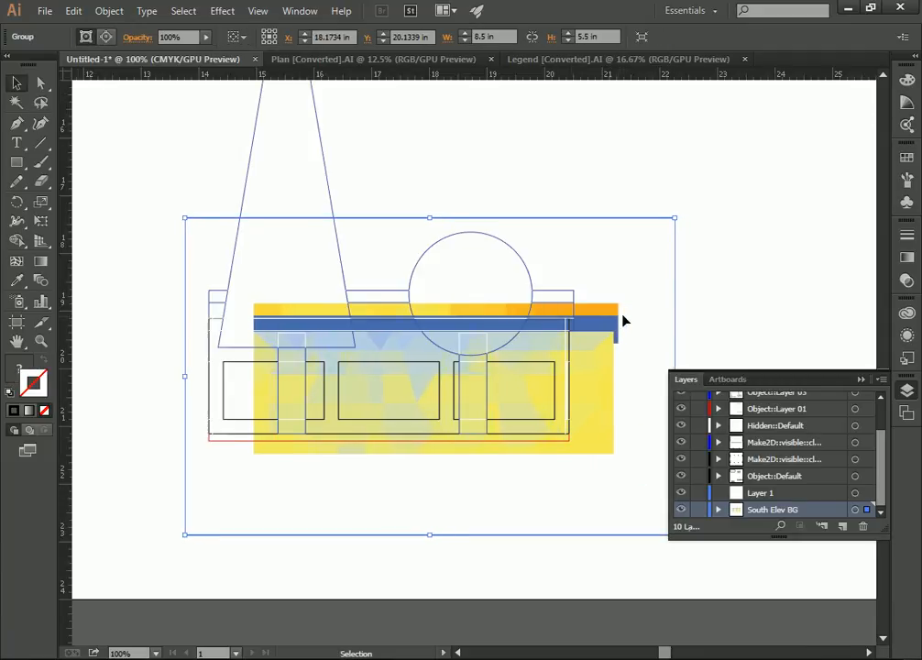
pyautogui.moveTo(642, 291); pyautogui.dragTo(622, 303)
pyautogui.press('Left')
pyautogui.press('Left')
pyautogui.press('Left')
pyautogui.press('Left')
pyautogui.press('Left')
pyautogui.press('Left')
pyautogui.press('Left')
pyautogui.press('Left')
pyautogui.press('Left')
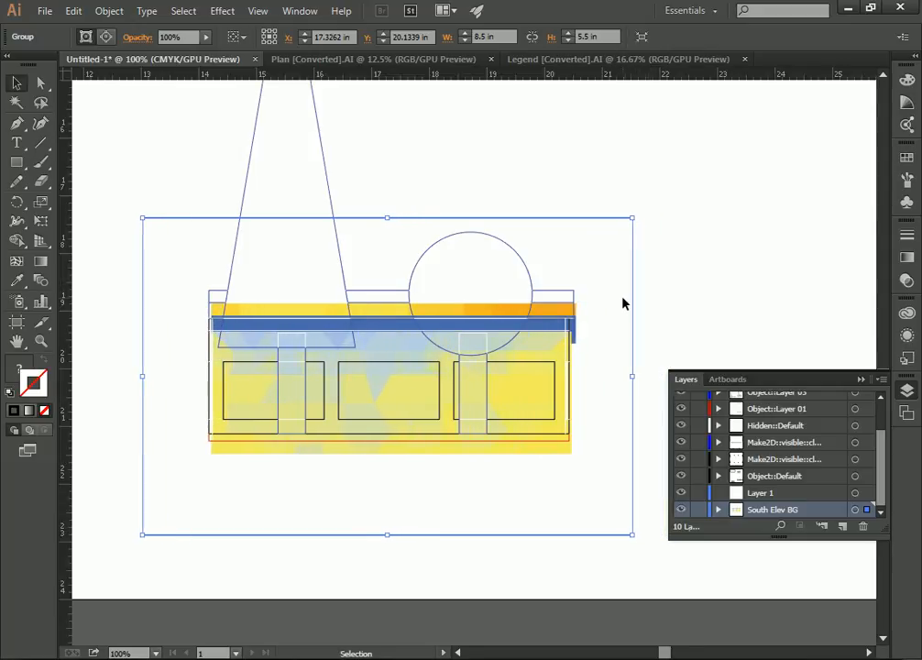
# Nudge the radiation study upward until its roof and base edges match the three-window elevation, and deselect it.
pyautogui.press('Up')
pyautogui.press('Up')
pyautogui.press('Up')
pyautogui.press('Up')
pyautogui.press('Up')
pyautogui.press('Up')
pyautogui.press('Up')
pyautogui.press('Up')
pyautogui.press('Up')
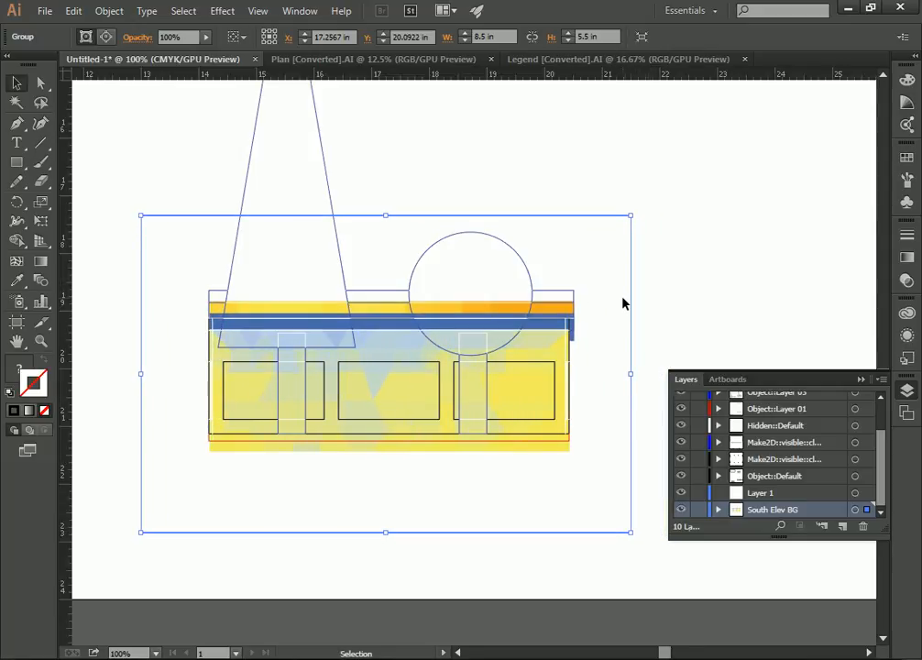
pyautogui.press('Up')
pyautogui.press('Up')
pyautogui.press('Up')
pyautogui.press('Up')
pyautogui.press('Up')
pyautogui.press('Up')
pyautogui.press('Up')
pyautogui.press('Up')
pyautogui.press('Up')
pyautogui.press('Up')
pyautogui.press('Up')
pyautogui.press('Up')
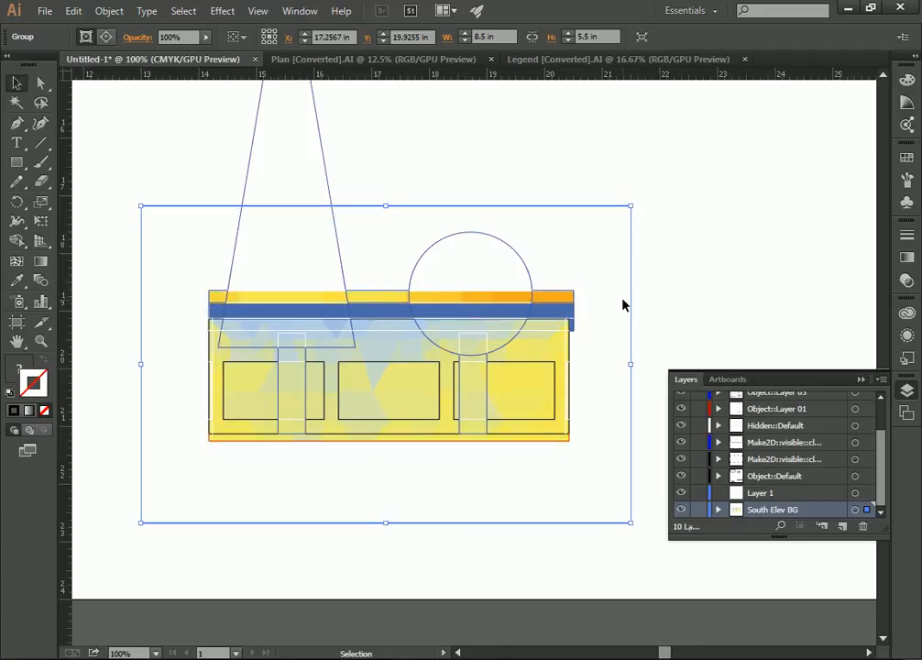
pyautogui.click(781, 256)
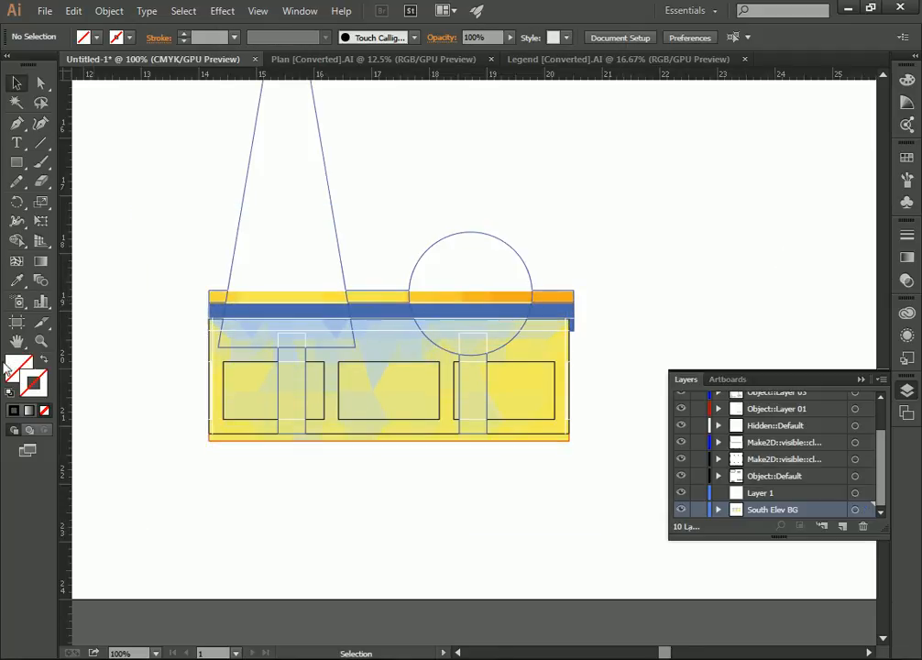
pyautogui.click(41, 341)
pyautogui.keyDown('alt'); pyautogui.click(431, 304); pyautogui.keyUp('alt')
pyautogui.keyDown('alt'); pyautogui.click(459, 299); pyautogui.keyUp('alt')
pyautogui.keyDown('alt'); pyautogui.click(450, 310); pyautogui.keyUp('alt')
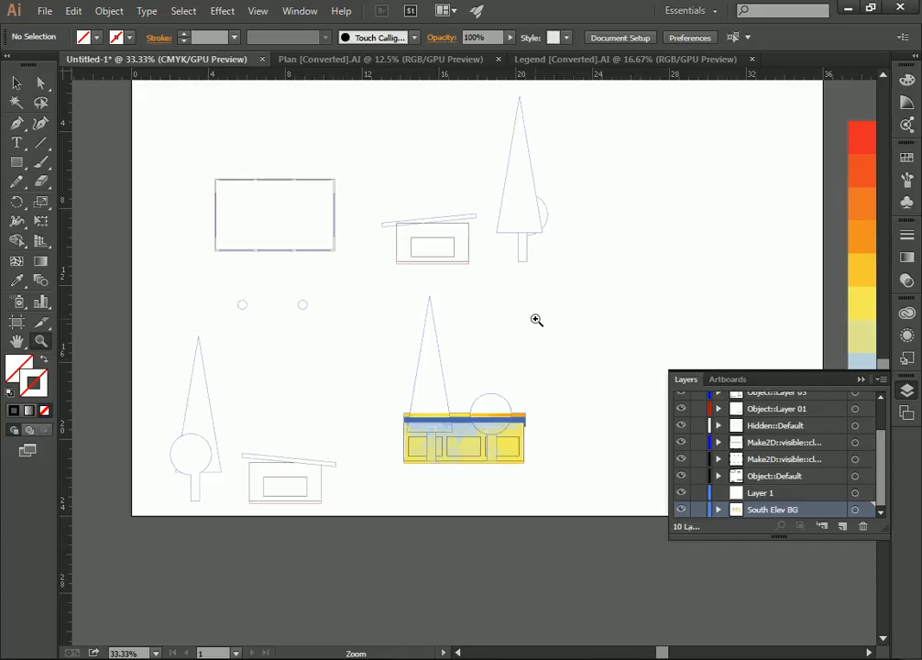
pyautogui.scroll(1, 536, 320)
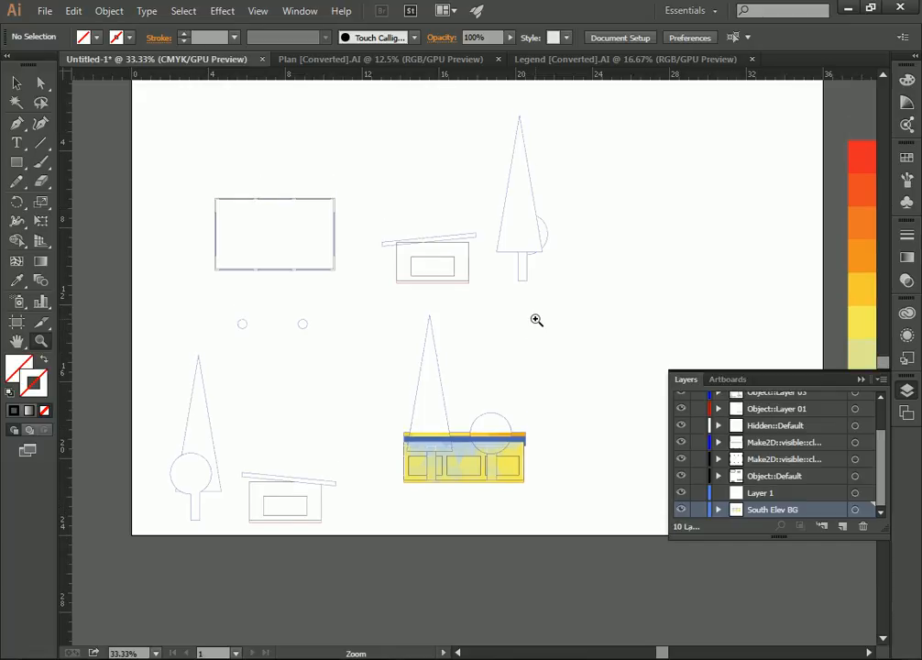